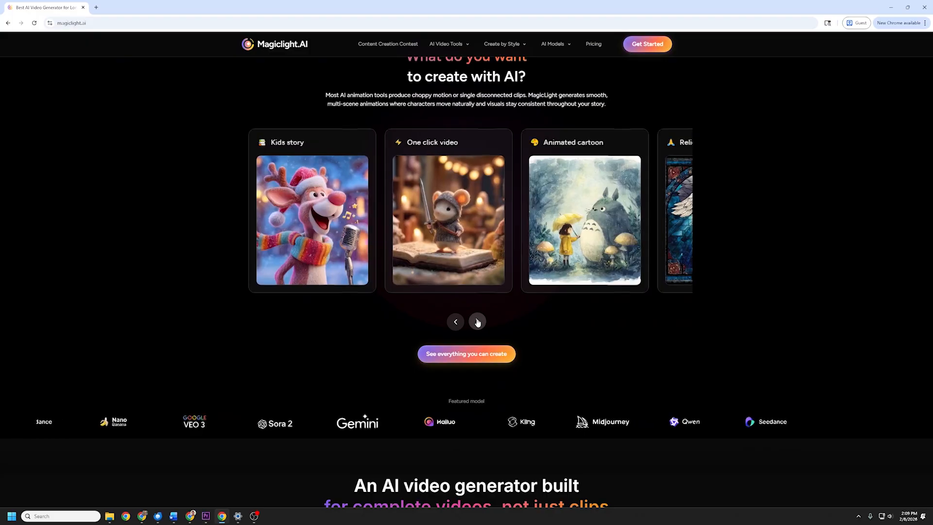
Browse the carousel of AI creation types on the Magiclight.AI home page
click(477, 322)
click(476, 322)
click(477, 321)
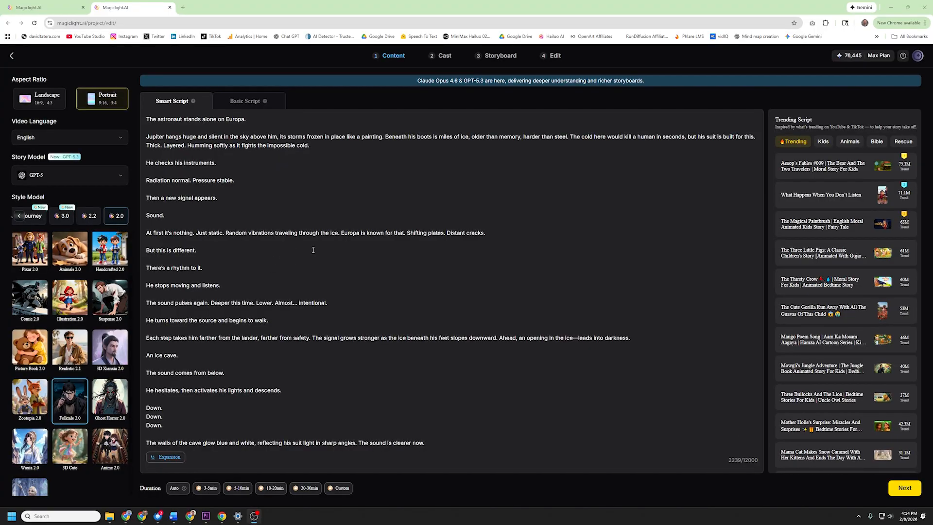
Look over the Europa astronaut script and its storyboard scenes, opening scene 13
scroll(396, 277, down, 3)
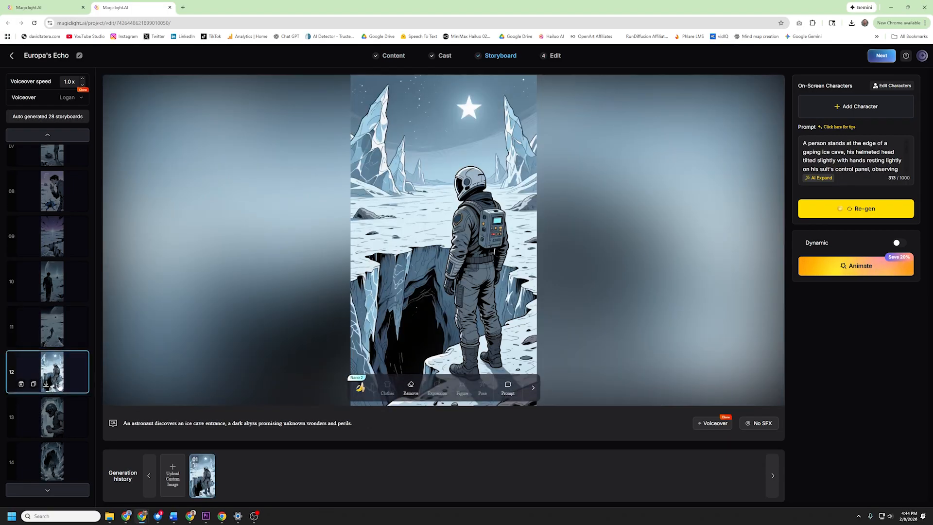
click(81, 401)
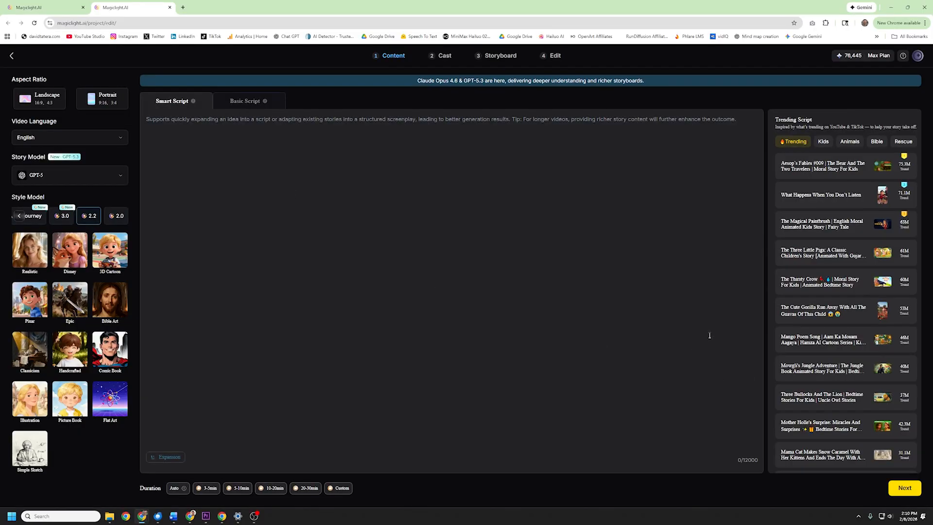
Watch parts of the trending Aesop's Fables #009 video, skipping ahead through it, and close the preview
mouse_move(872, 169)
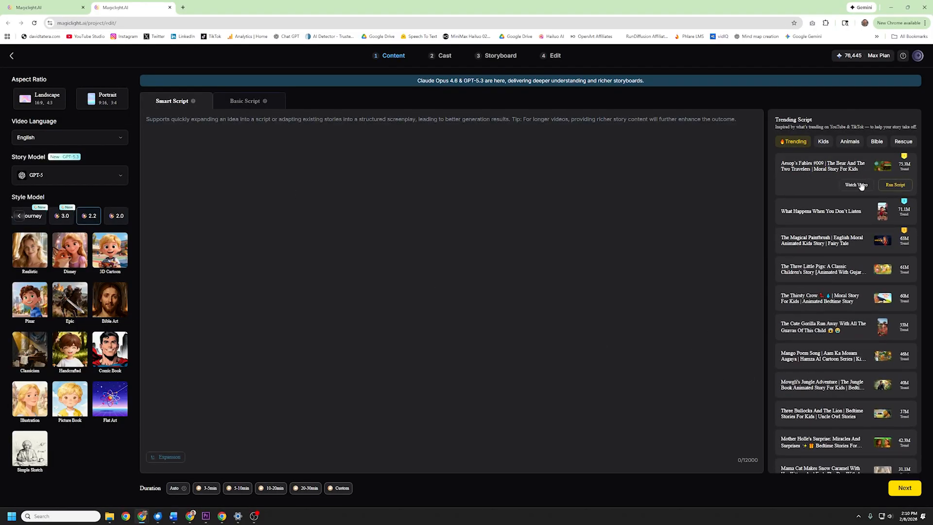
click(857, 185)
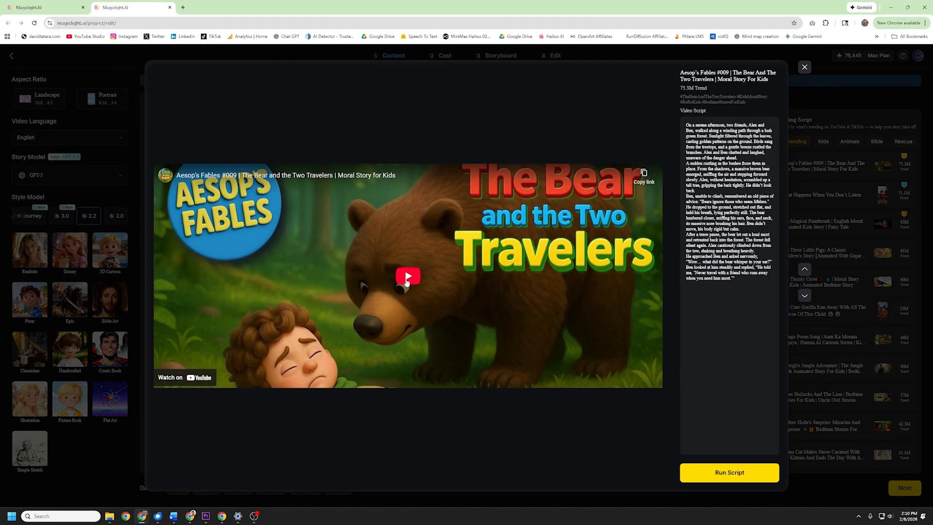
click(407, 277)
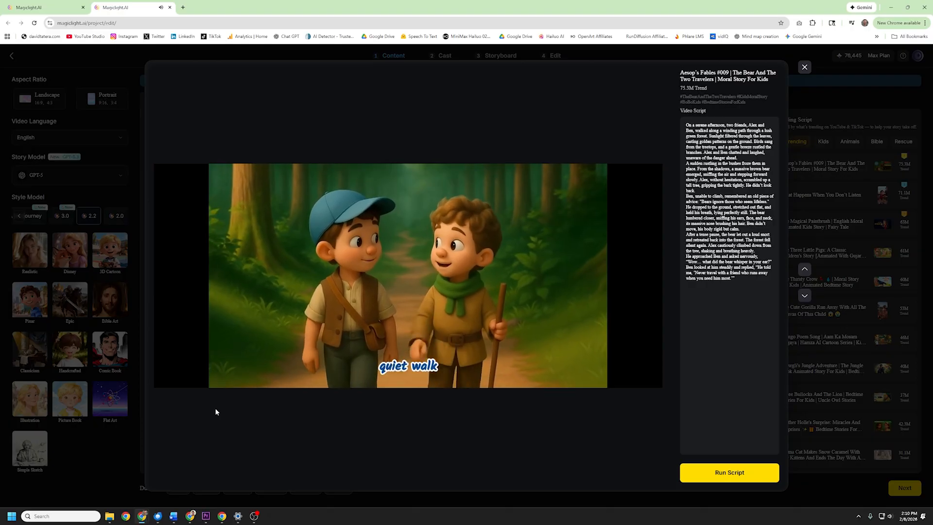
drag(225, 373, 239, 373)
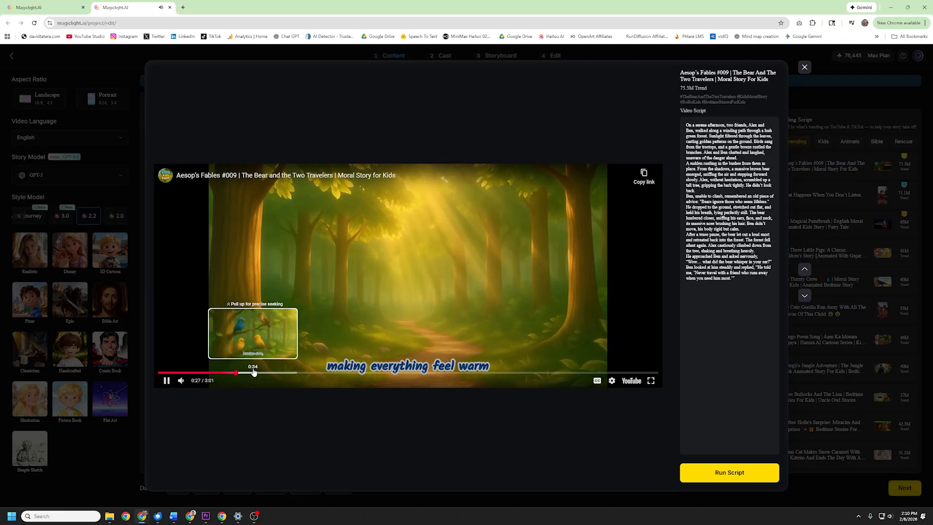
click(261, 373)
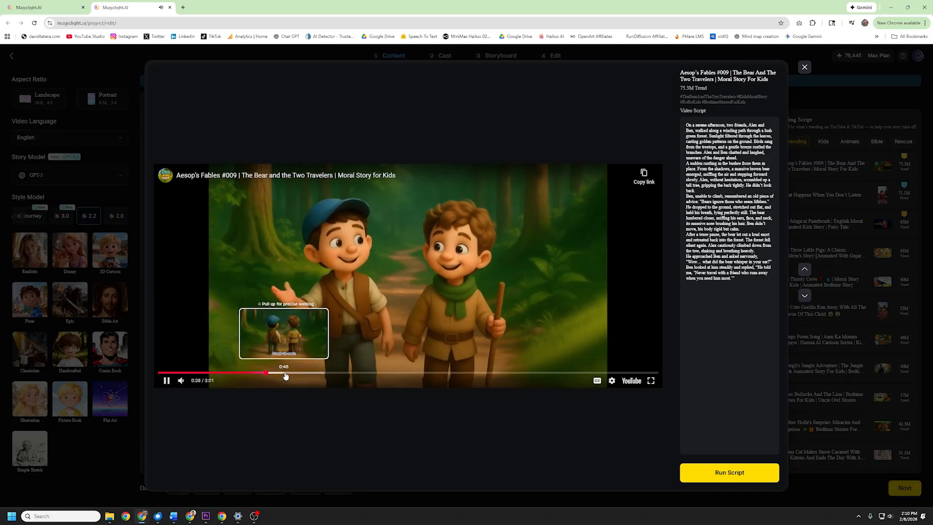
click(293, 373)
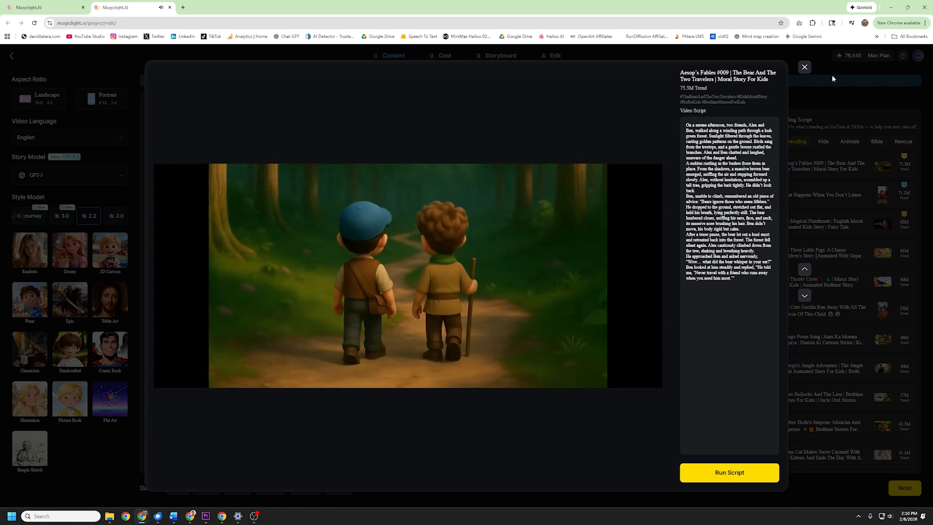
click(805, 68)
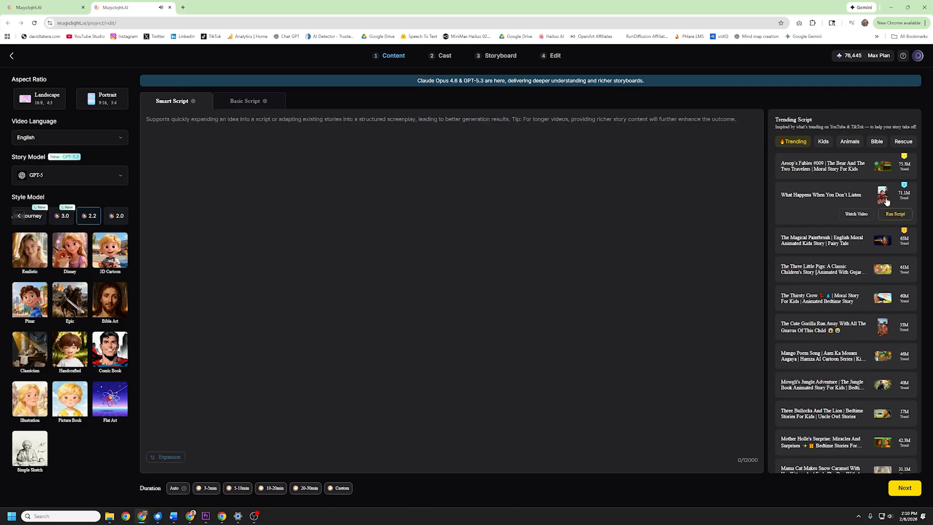
Play the video of the trending script "What Happens When You Don't Listen" and close the preview
click(856, 217)
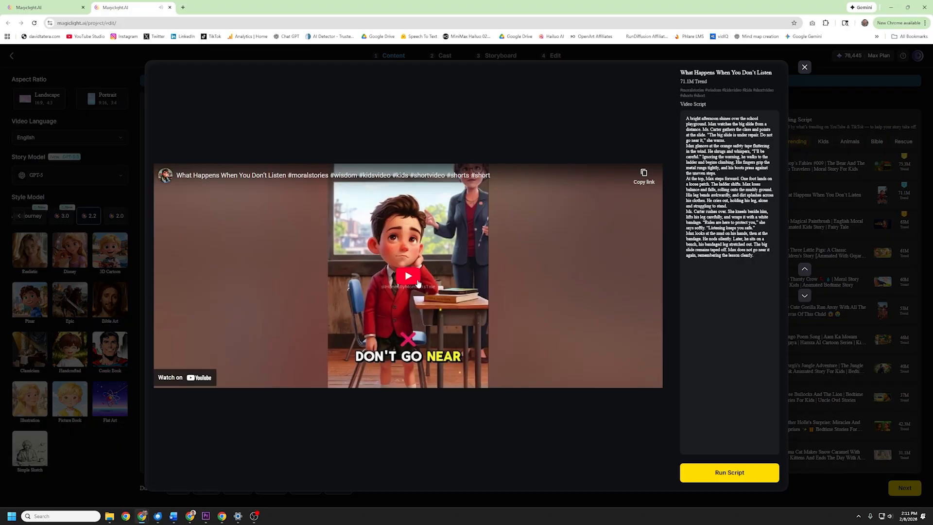
click(417, 281)
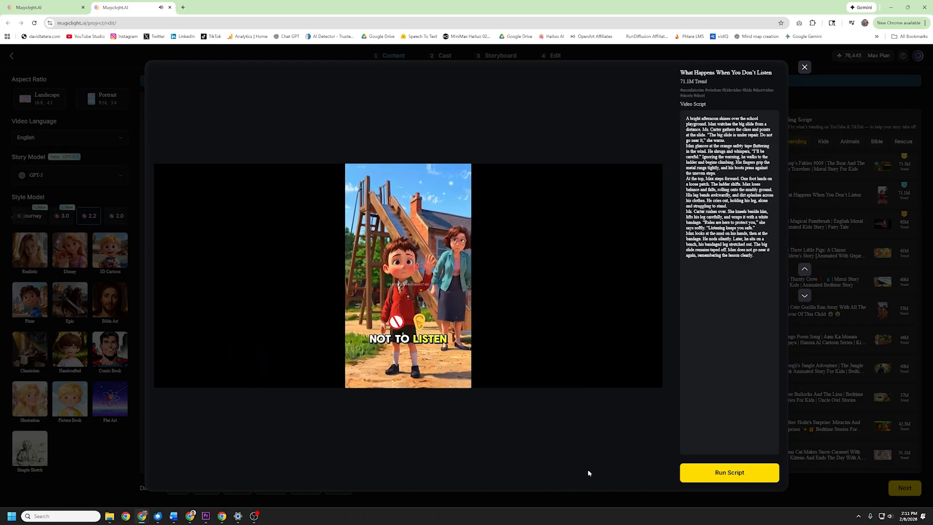
click(804, 67)
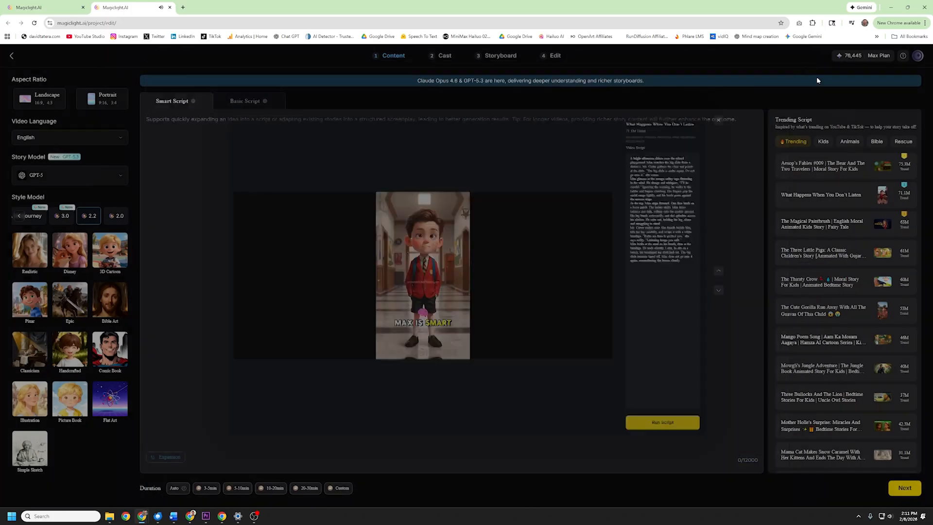
Open the preview of the trending script "The Magical Paintbrush"
click(881, 222)
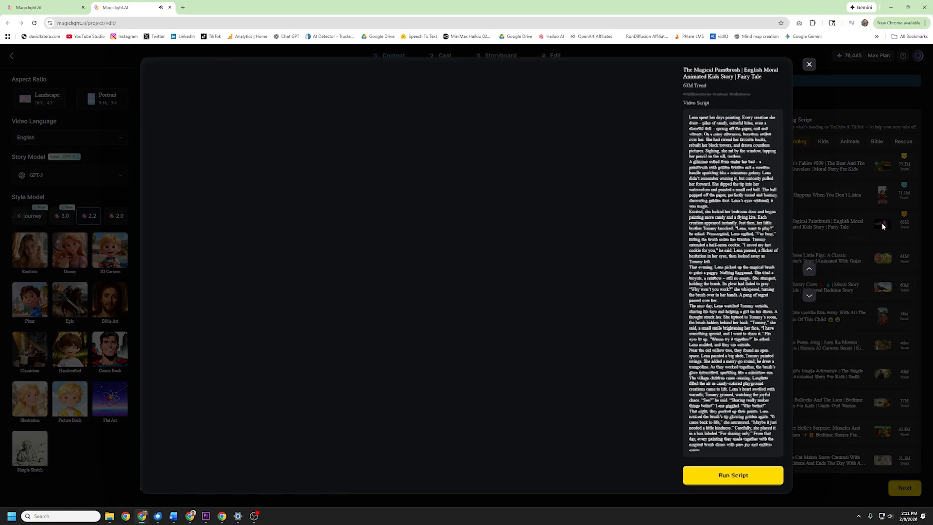
click(236, 295)
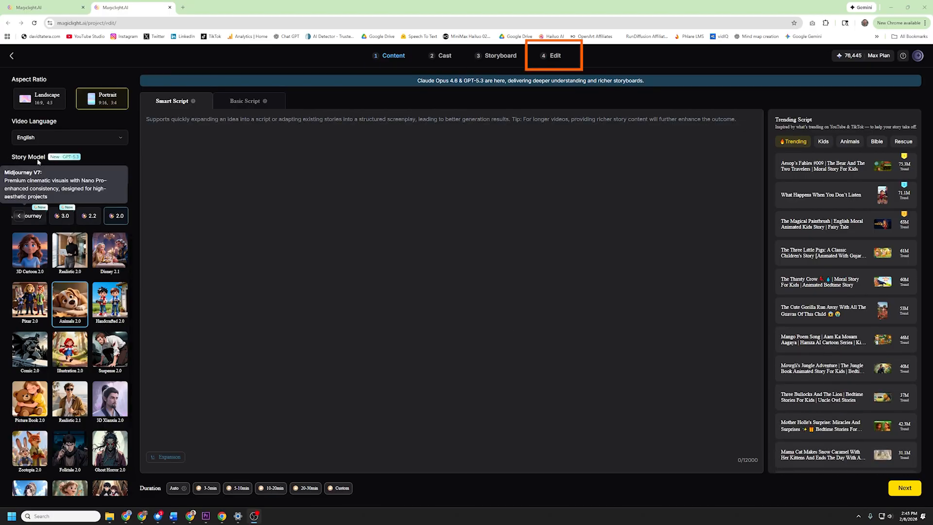
Look through the available story models on the Content stage, keeping GPT-5
click(109, 180)
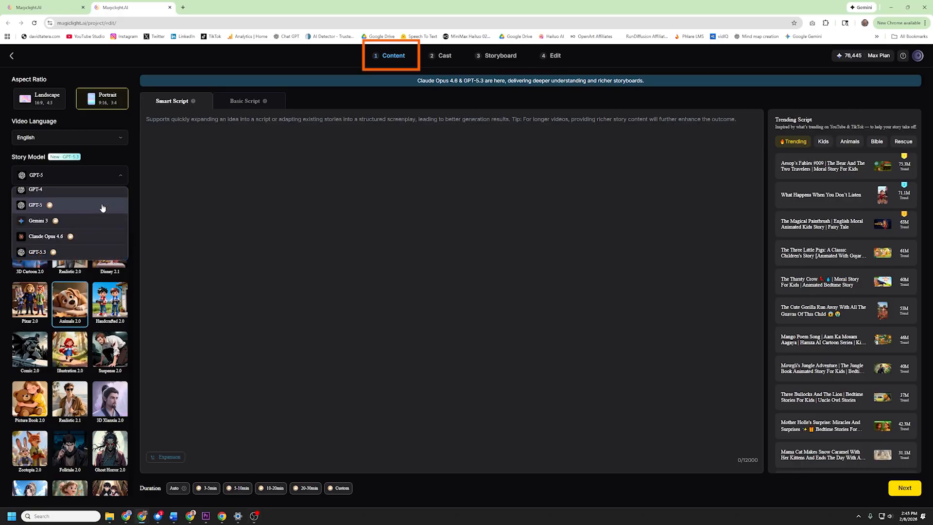
click(105, 183)
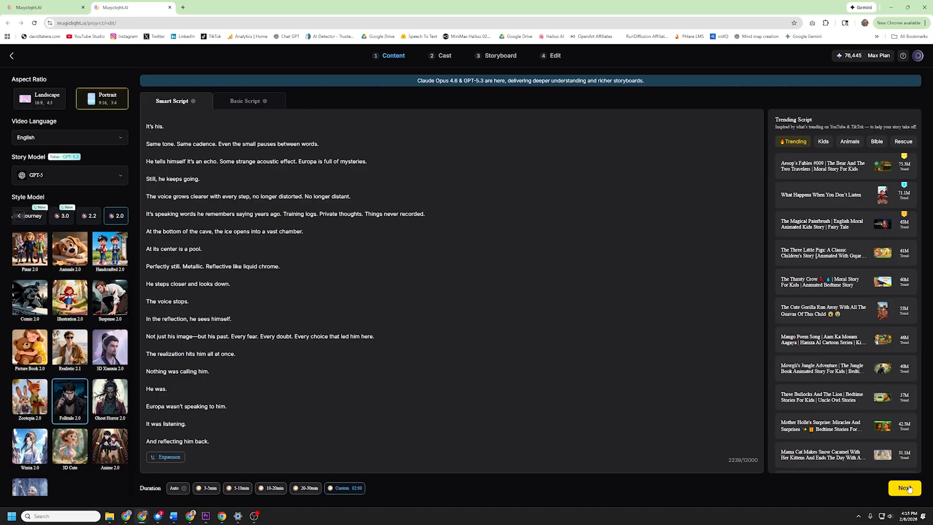
Submit the Europa script with its 02:00 custom duration and audition the Tim voiceover for the character Elias
click(908, 488)
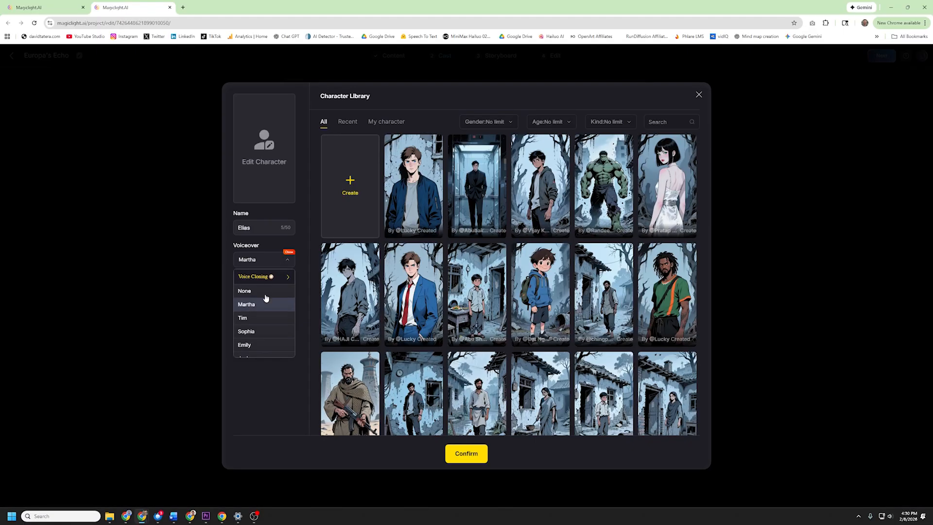
mouse_move(262, 323)
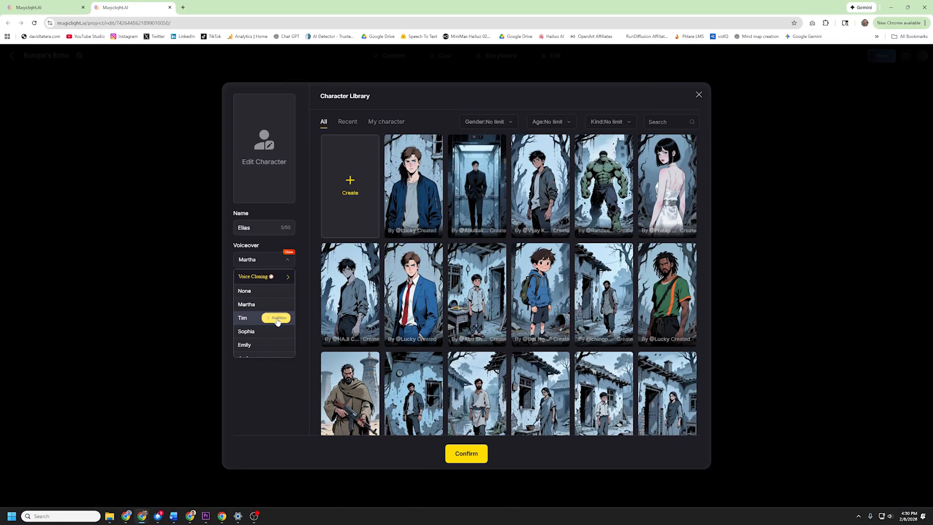
mouse_move(281, 335)
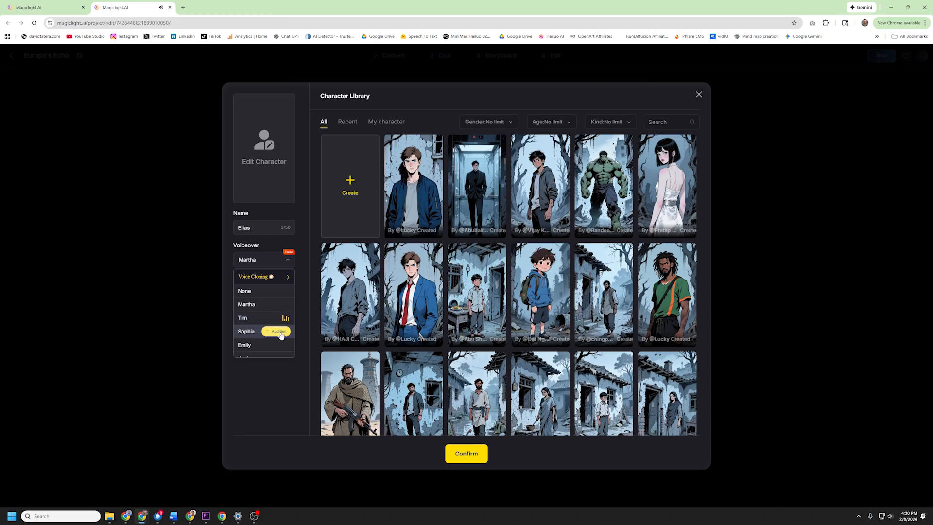
scroll(280, 335, down, 3)
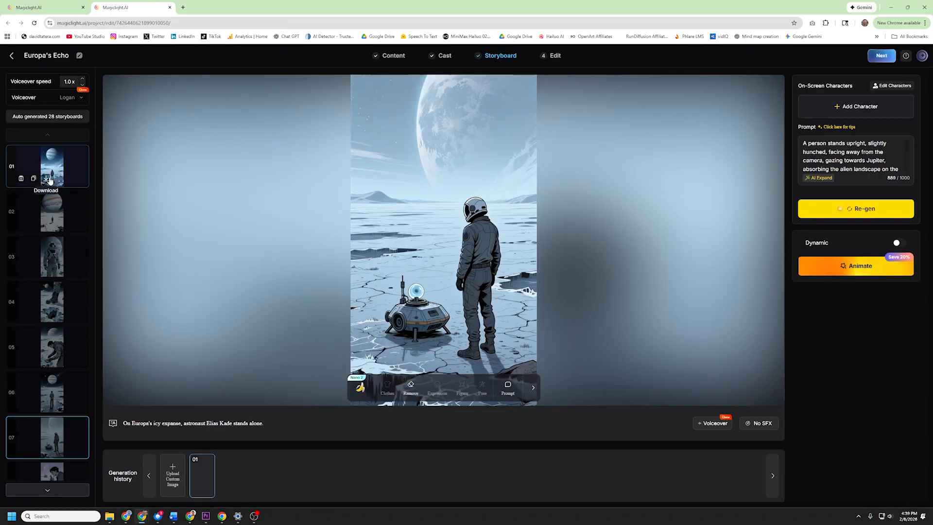
Download storyboard 01's image and add Elias to that scene's on-screen characters
click(47, 179)
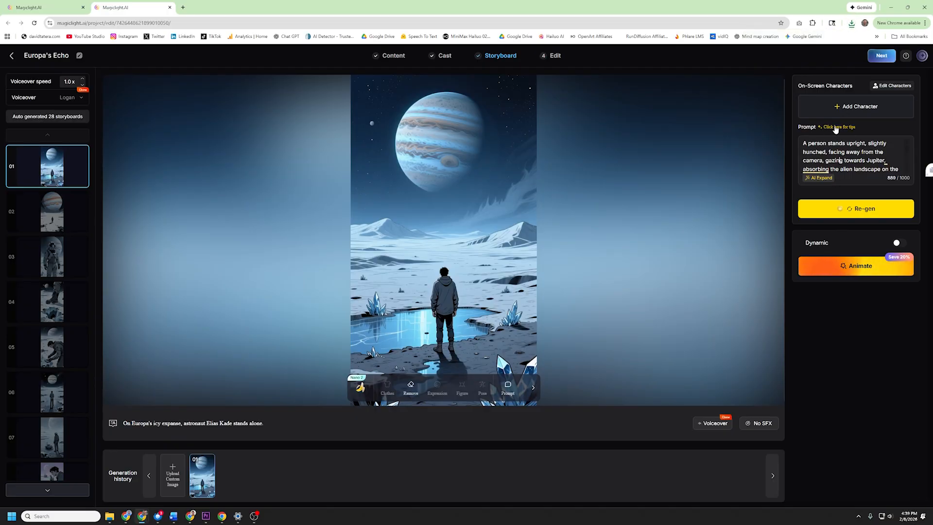
click(891, 86)
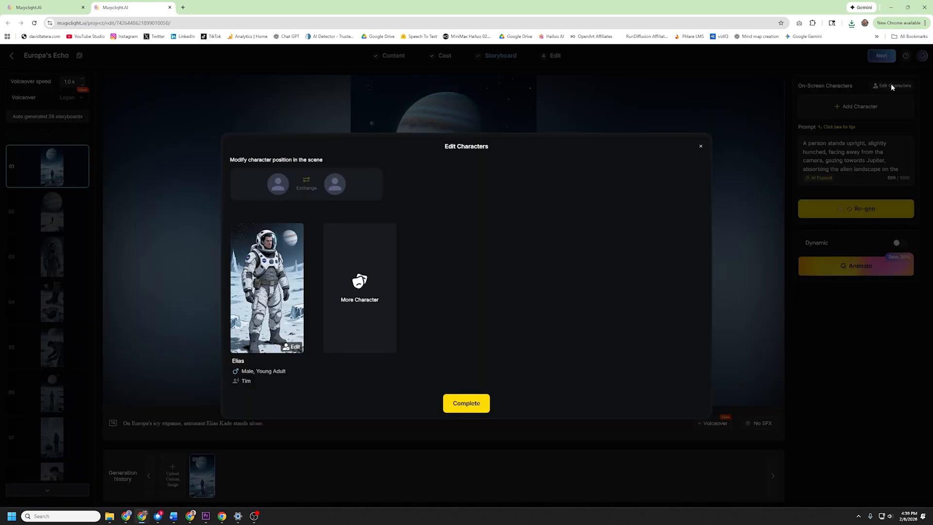
click(265, 273)
click(469, 408)
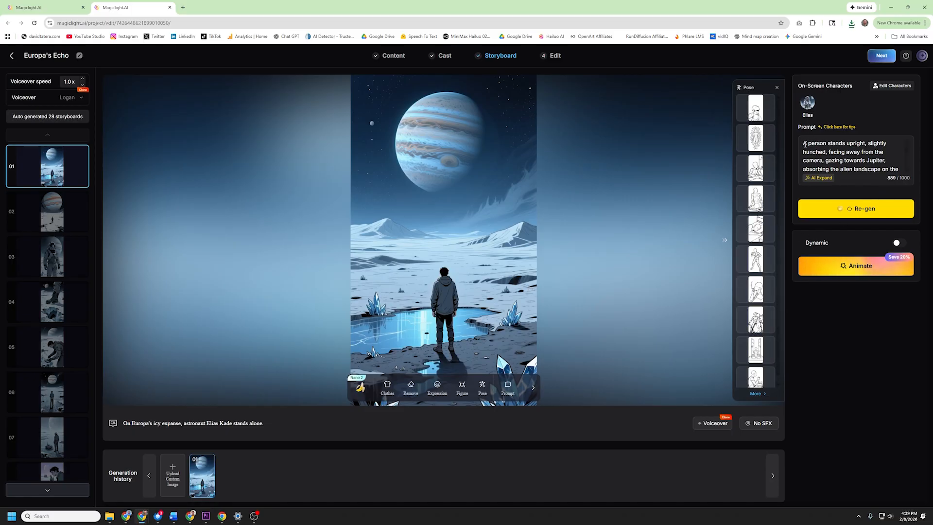
click(849, 141)
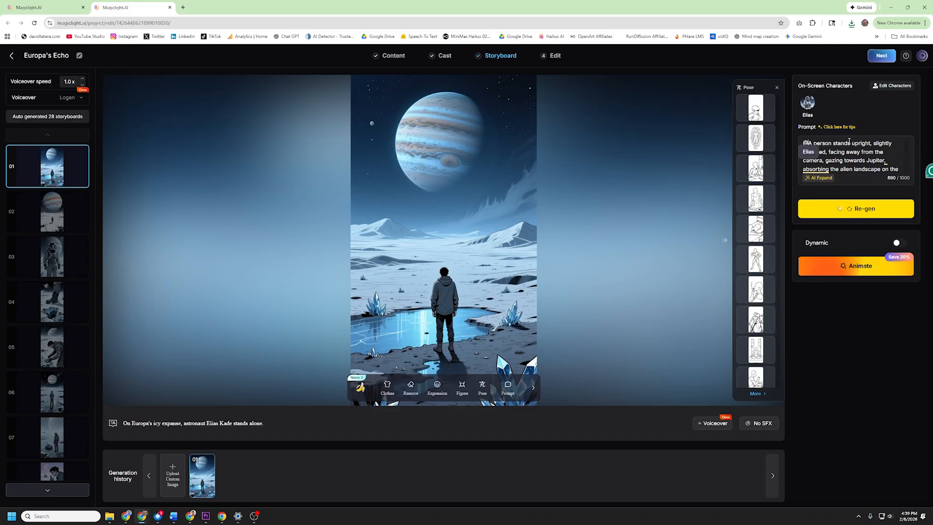
text(Fli)
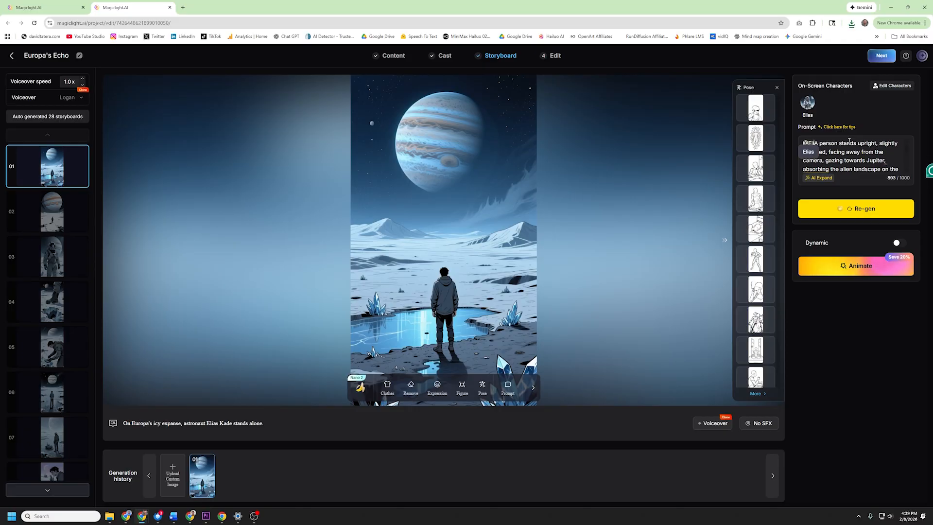
text(as)
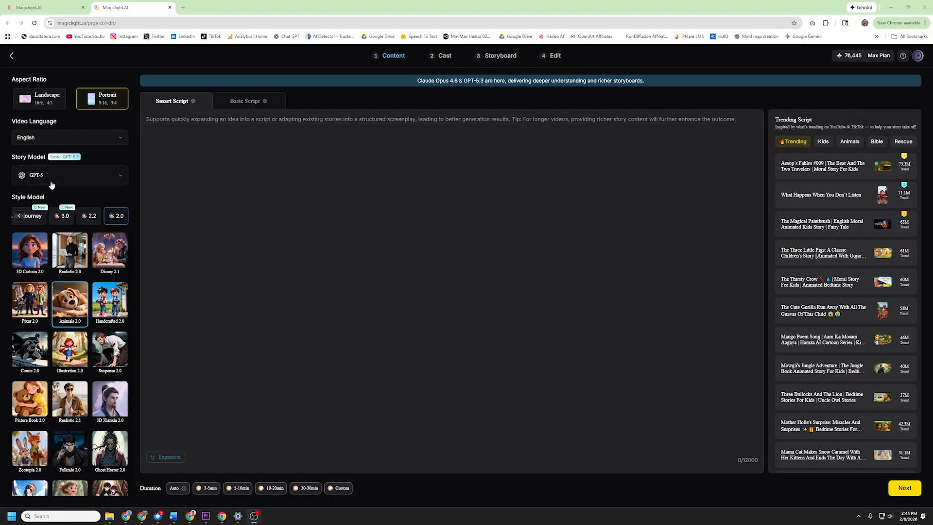
Review the full story model list, from GPT-4 to GPT-5.3, on the Content stage
click(109, 181)
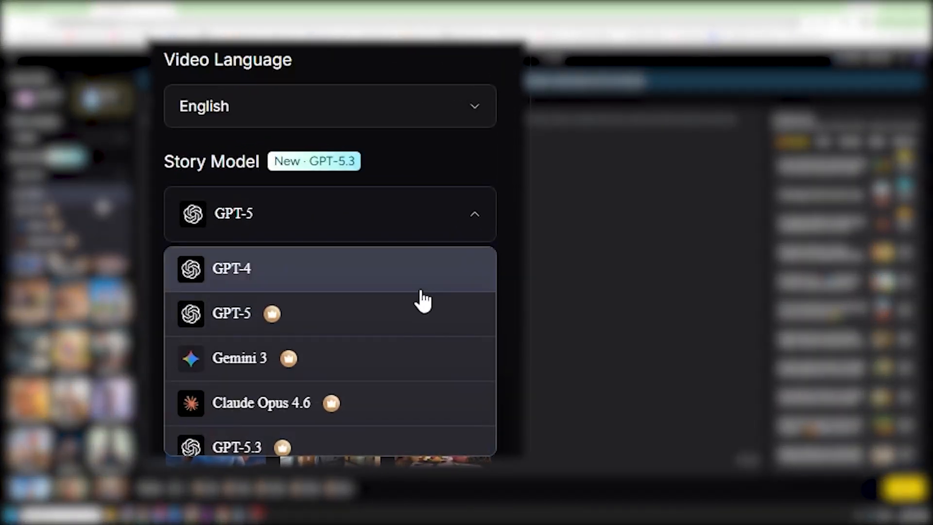
scroll(103, 208, down, 1)
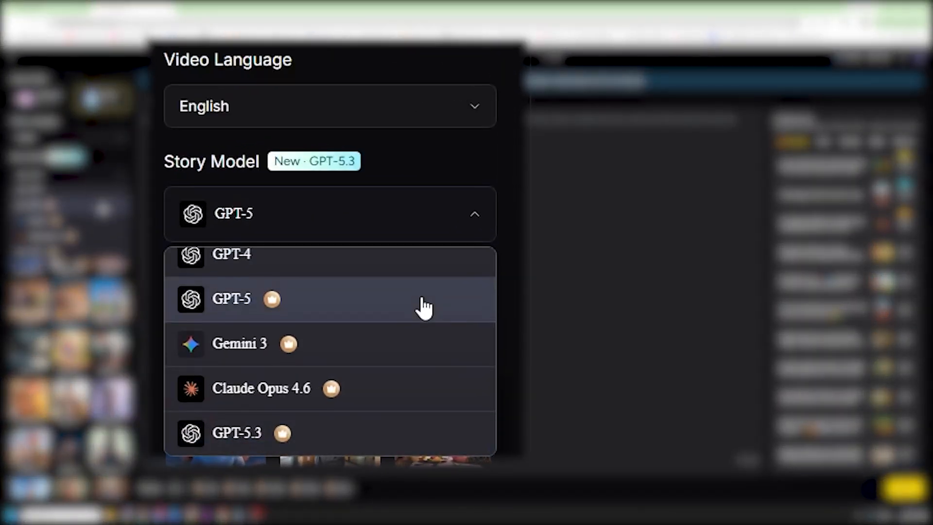
click(432, 238)
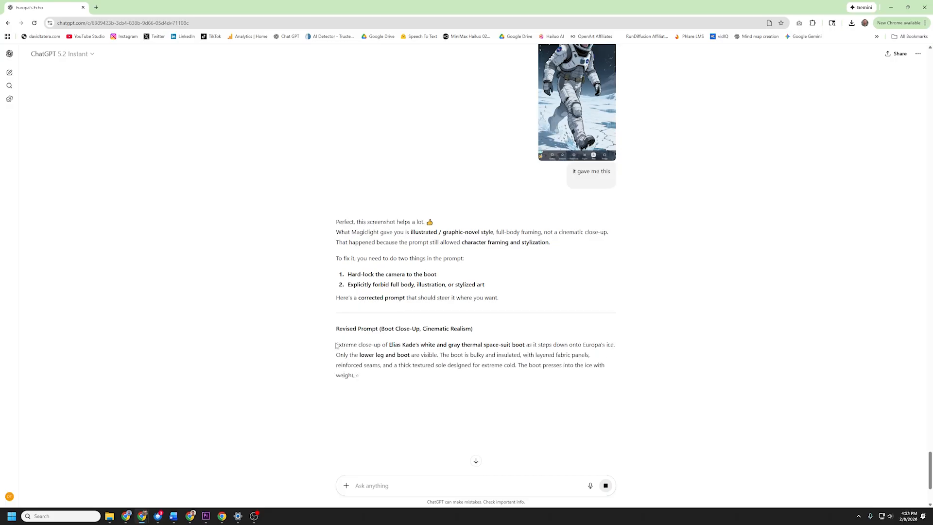
Switch to ChatGPT and select the text of the revised boot close-up prompt in its reply
drag(335, 345, 451, 355)
drag(451, 355, 563, 406)
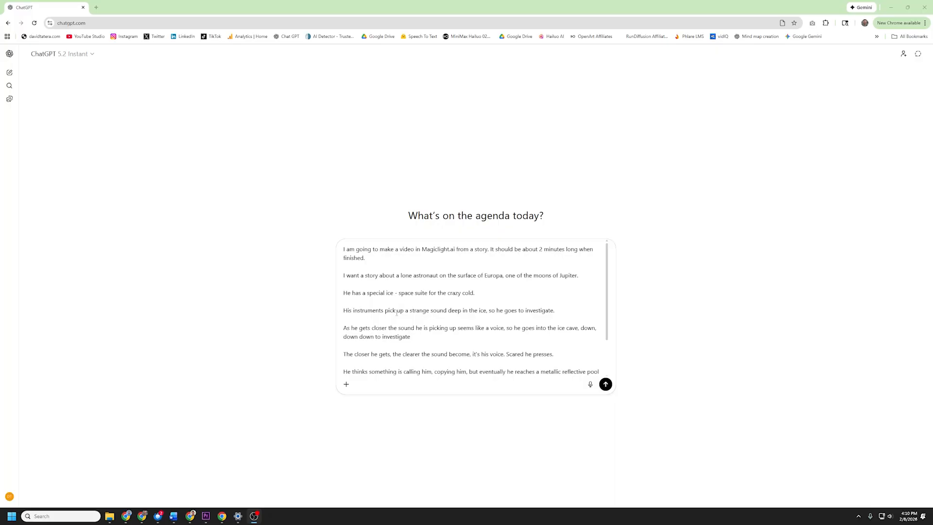
Send ChatGPT the request for a 2-minute Magiclight.ai story about a lone astronaut on Europa and read through the generated story
scroll(416, 317, down, 1)
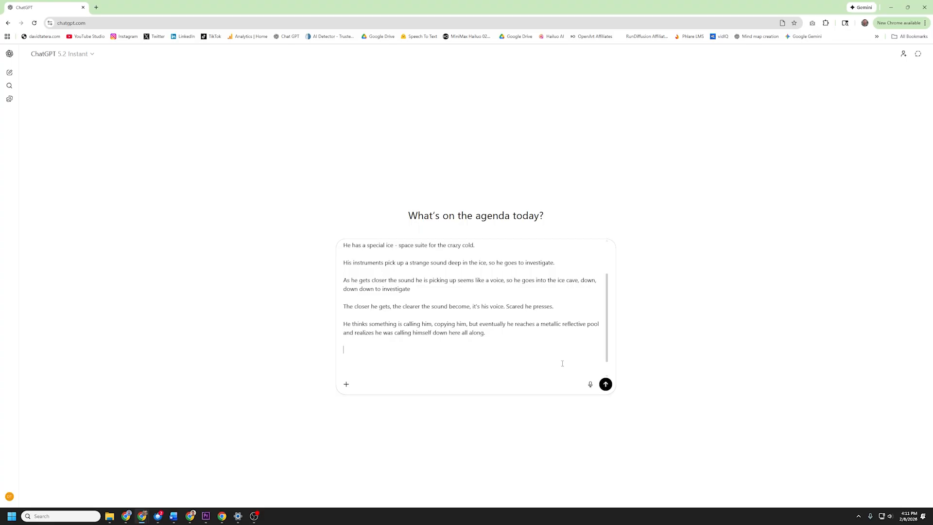
scroll(465, 349, up, 1)
key(Return)
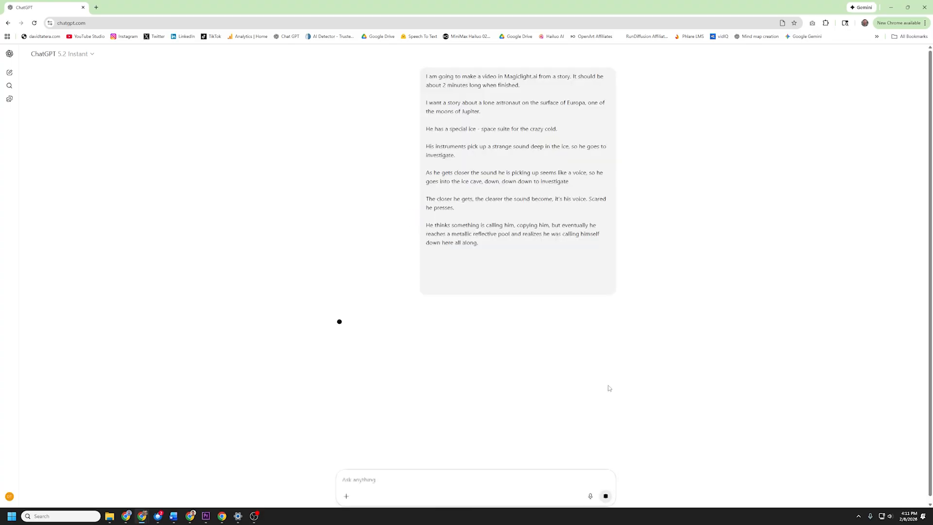
scroll(389, 281, down, 15)
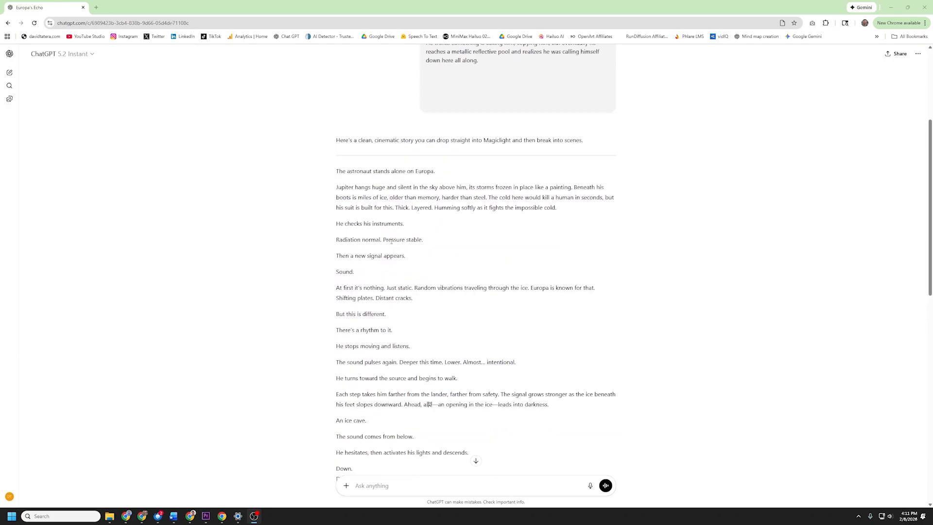
scroll(458, 358, up, 12)
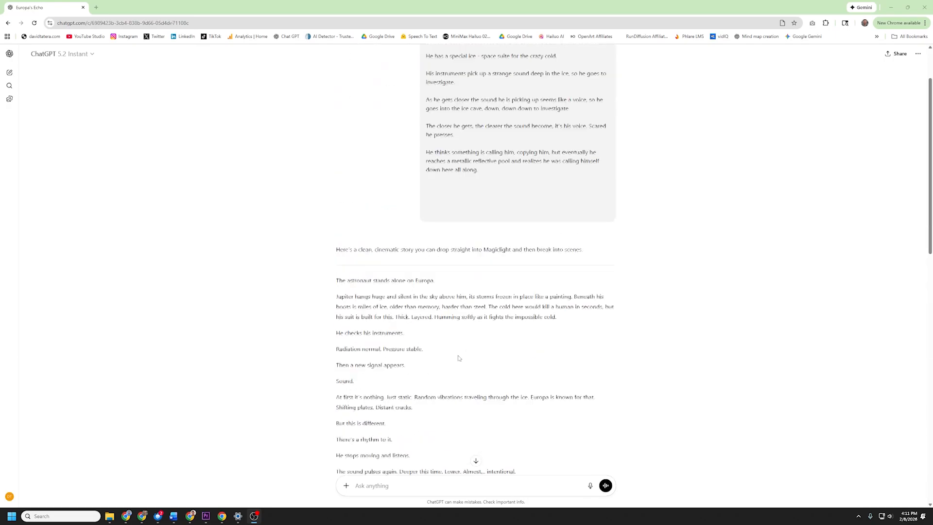
Copy the generated Europa story from ChatGPT and paste it into the Smart Script field in Magiclight.AI
scroll(335, 208, down, 3)
scroll(425, 397, down, 10)
drag(335, 209, 446, 344)
key(ctrl+c)
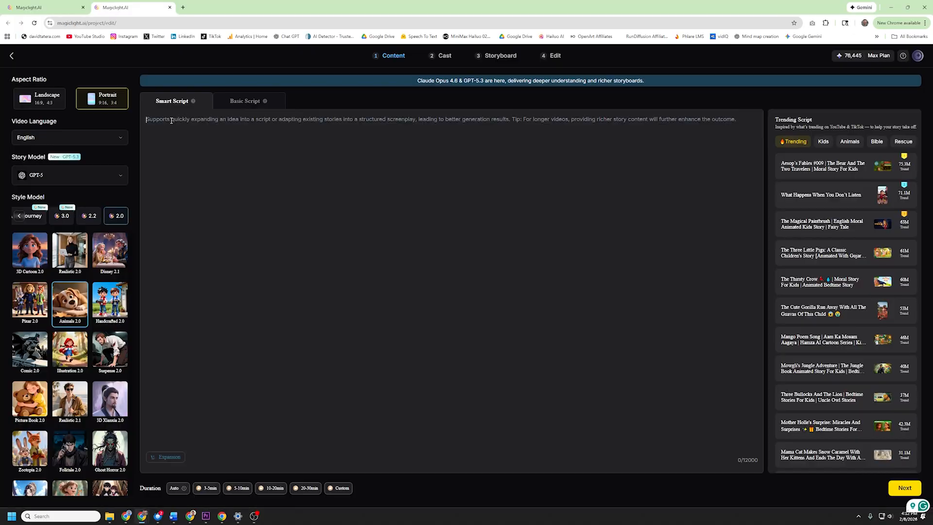
key(ctrl+v)
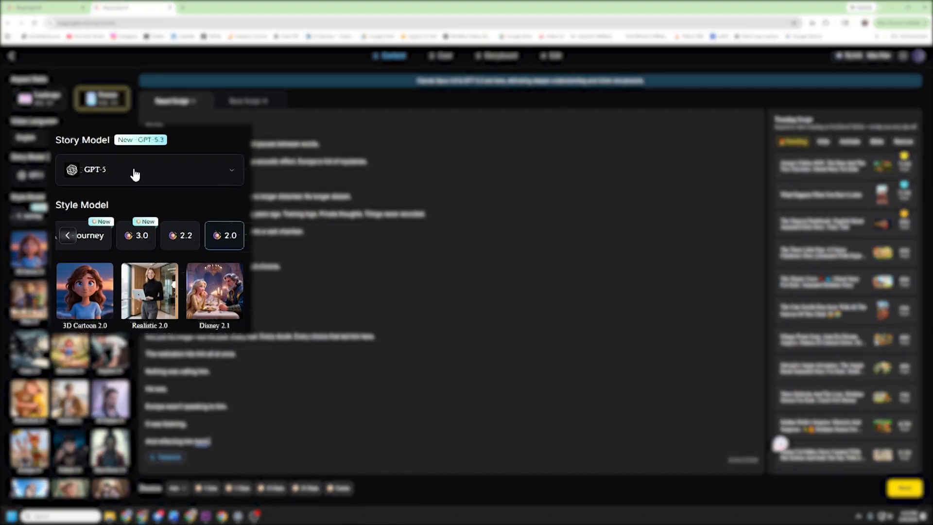
Check the available story models, keep GPT-5, and choose the Folktale 2.0 style from the 2.0 style models
click(62, 174)
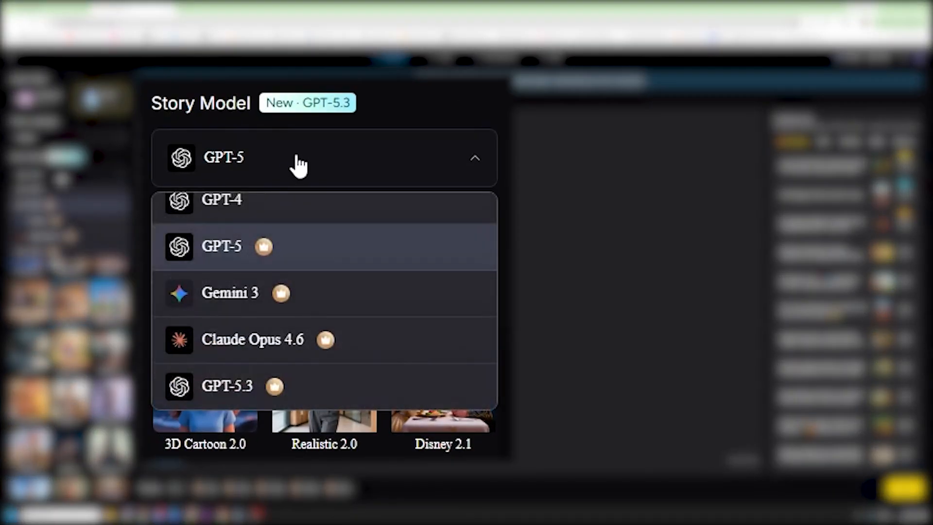
click(296, 156)
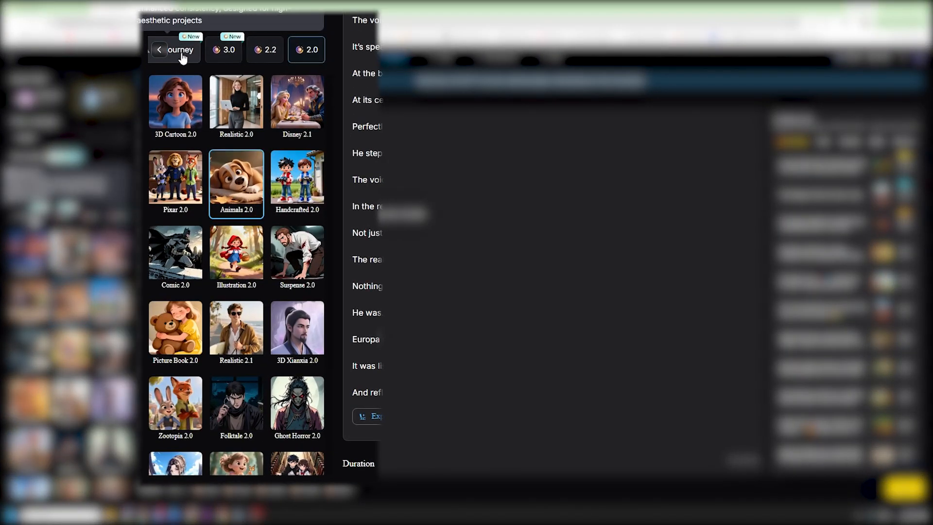
scroll(236, 146, down, 3)
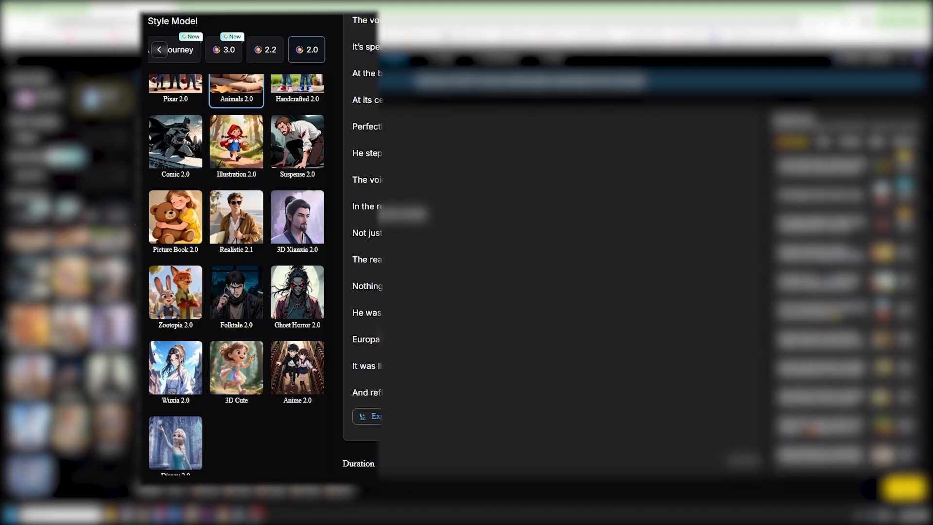
scroll(287, 208, down, 1)
scroll(286, 209, up, 2)
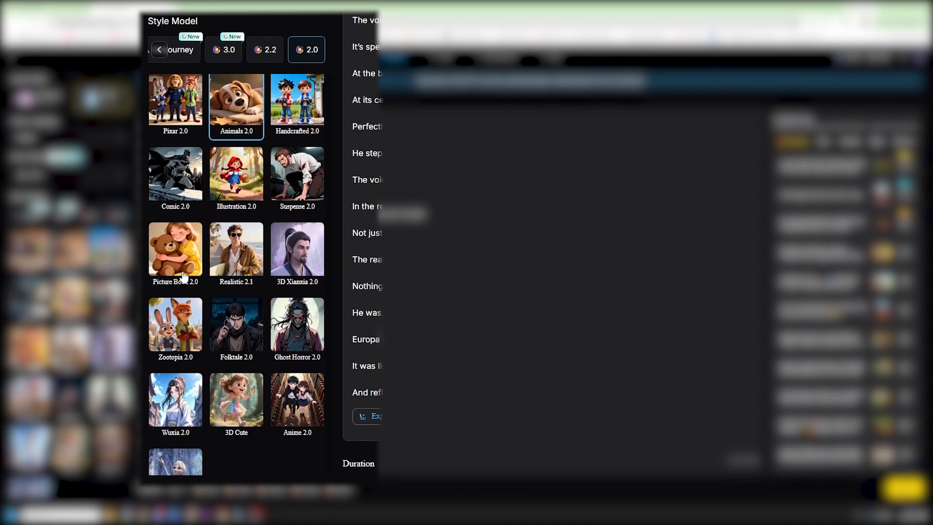
click(235, 340)
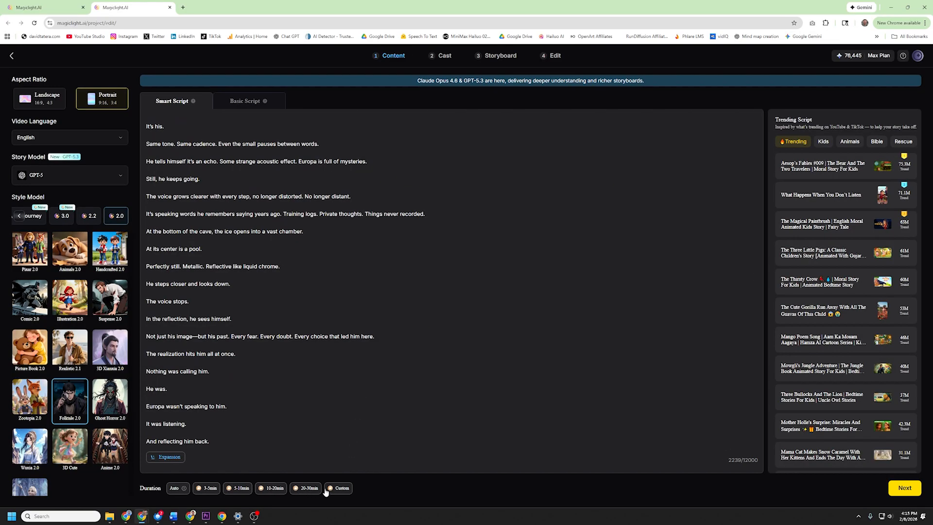
Set a custom video duration of 2 minutes and submit the script for story analysis
click(340, 488)
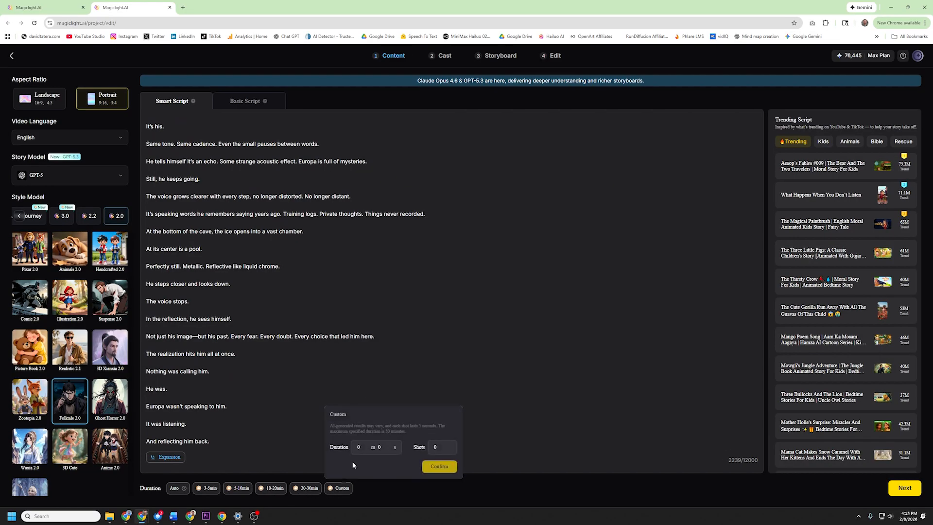
click(370, 443)
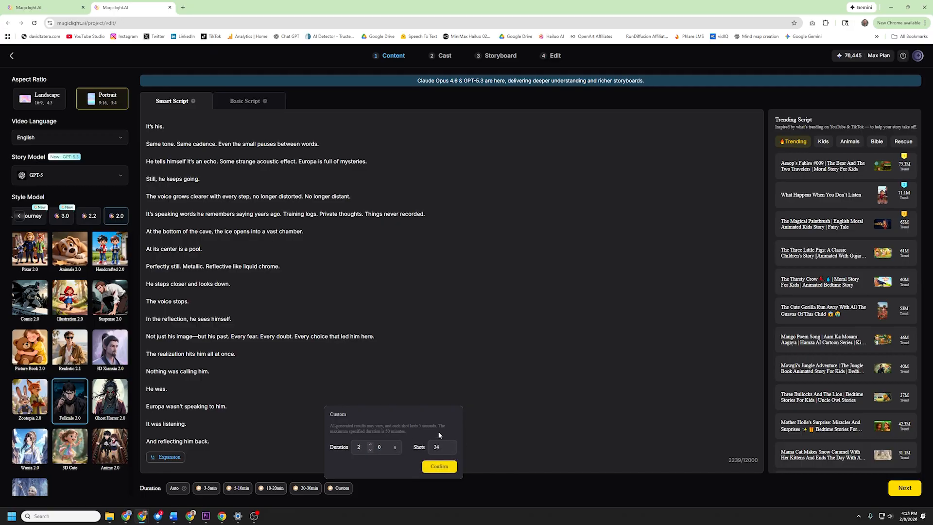
click(439, 466)
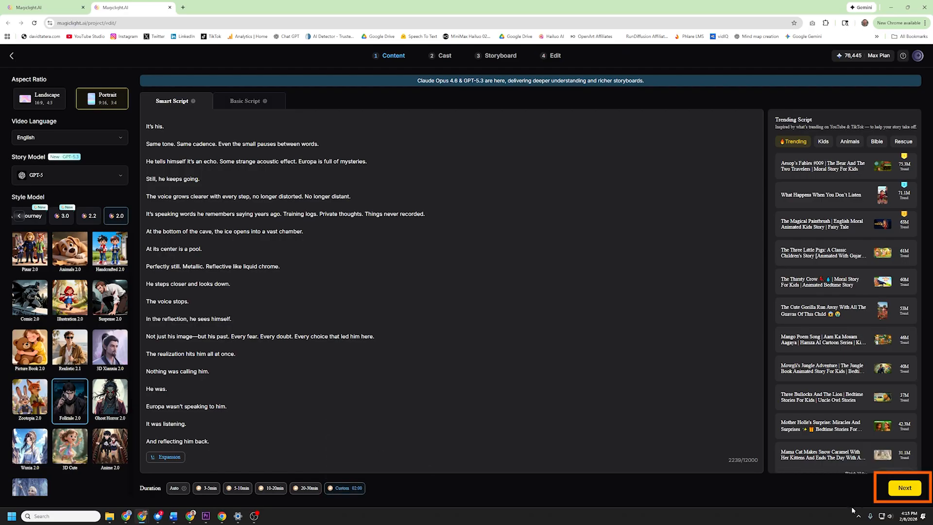
click(907, 487)
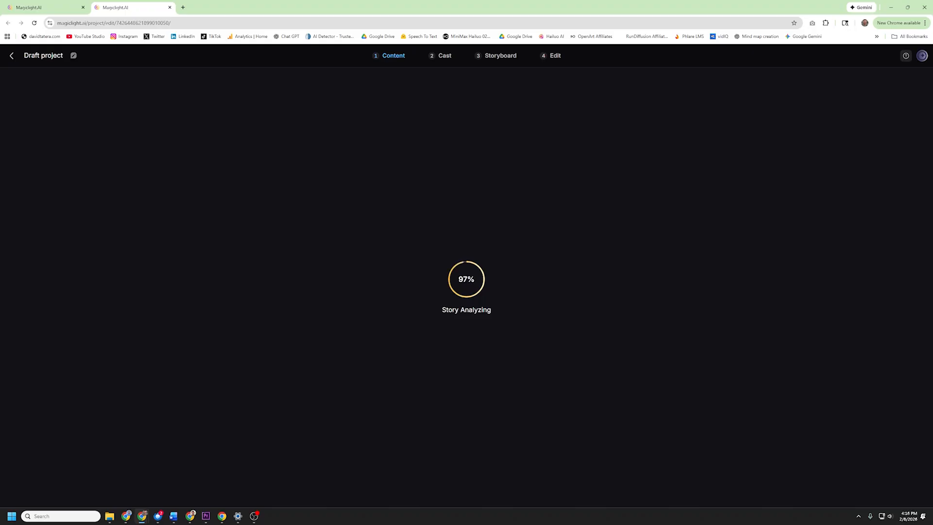
Review the generated scenes, show Scene1's shot descriptions, and open Shot1's description for editing
scroll(477, 148, down, 2)
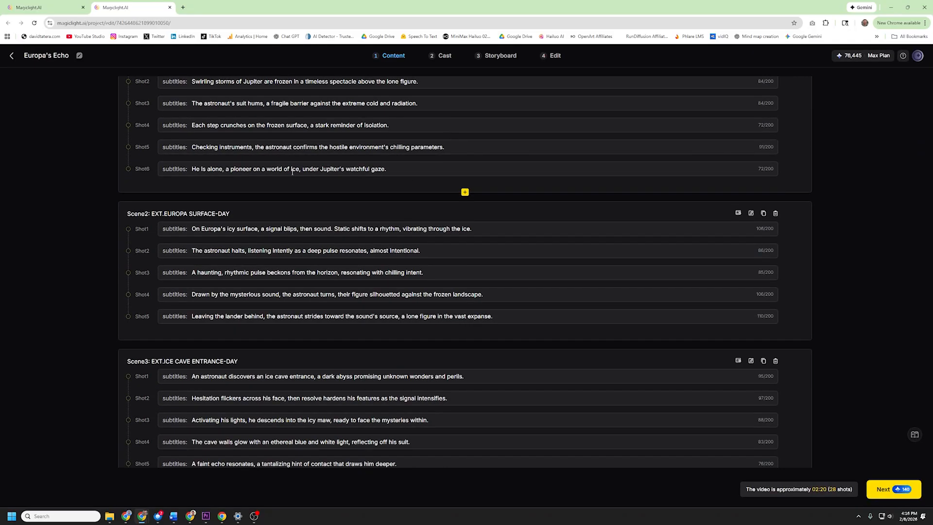
scroll(292, 170, up, 2)
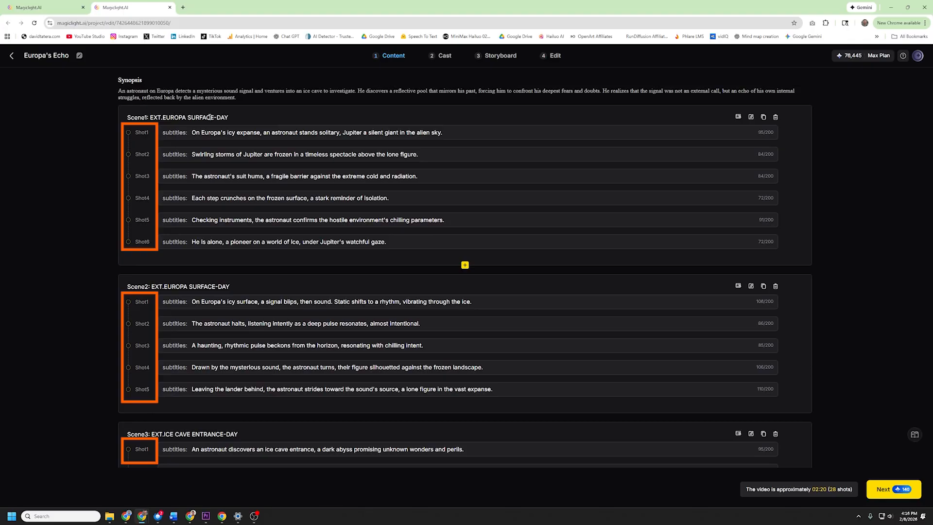
scroll(187, 191, down, 3)
scroll(233, 182, down, 2)
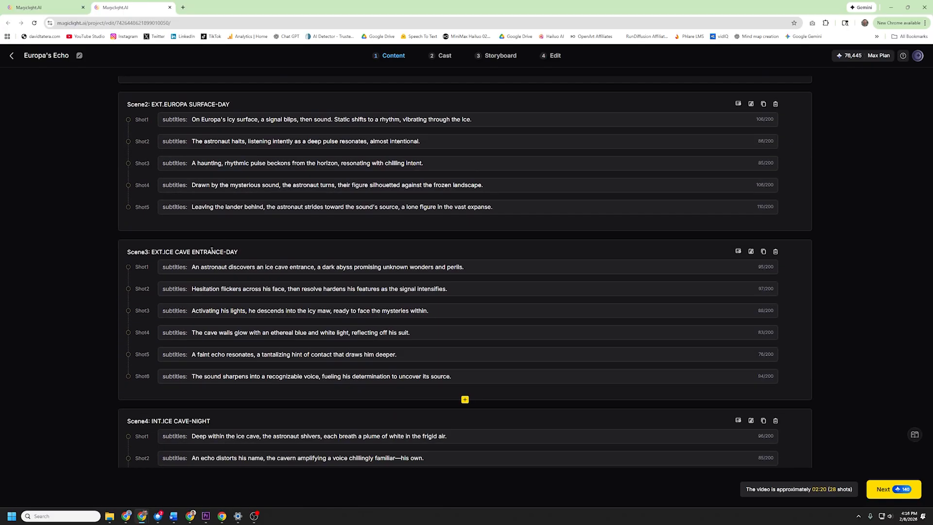
scroll(230, 260, up, 5)
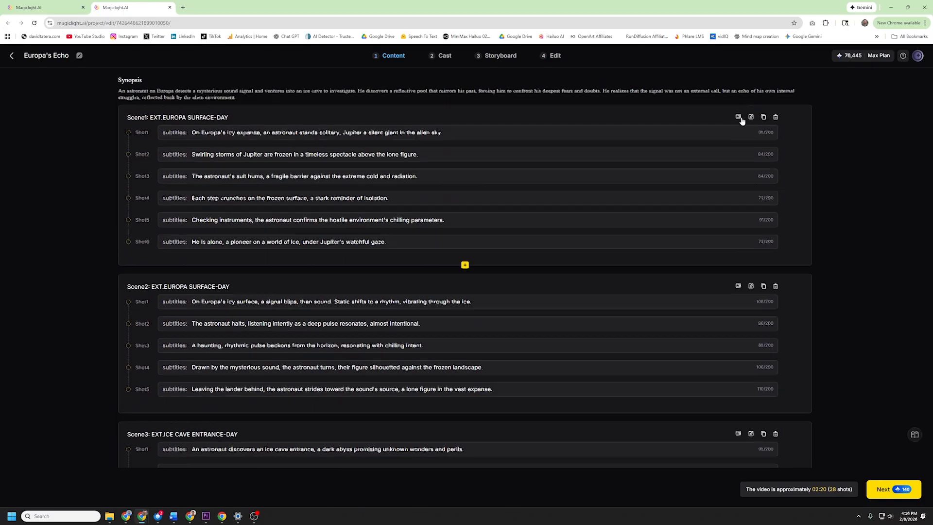
click(737, 117)
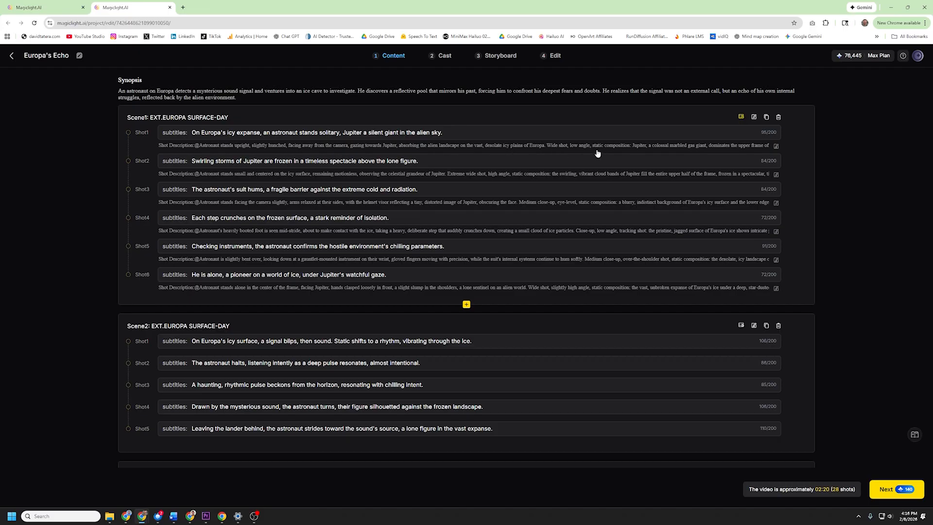
click(775, 146)
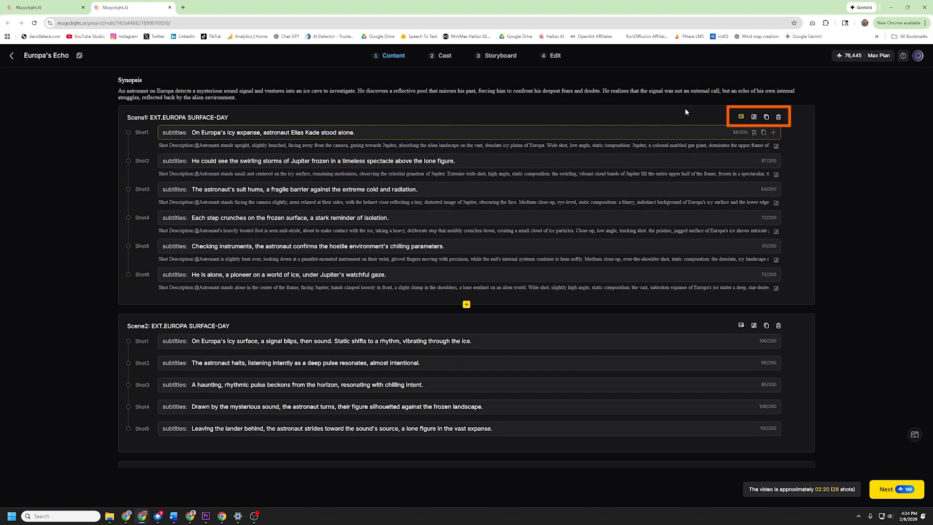
Replace Scene1's description with text about Elias standing alone on Europa's endless ice beneath enormous Jupiter, and save it
click(753, 118)
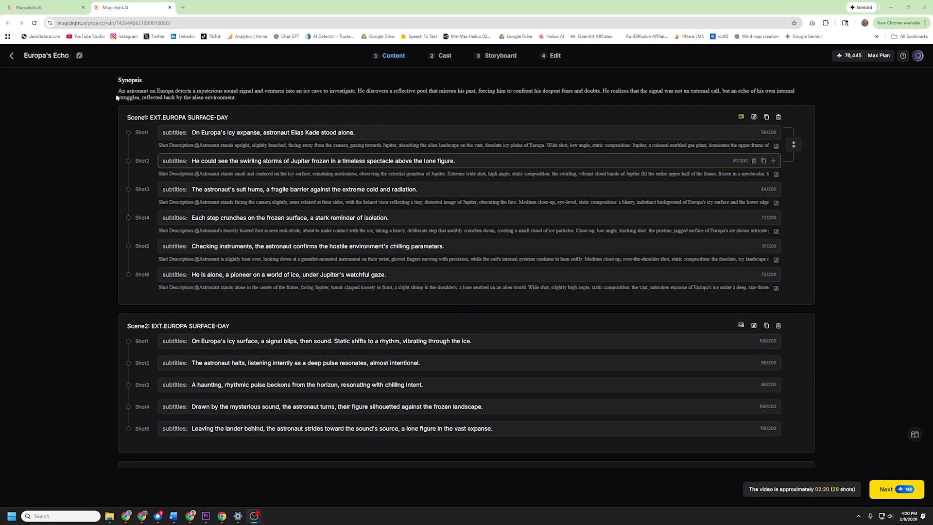
drag(117, 80, 776, 290)
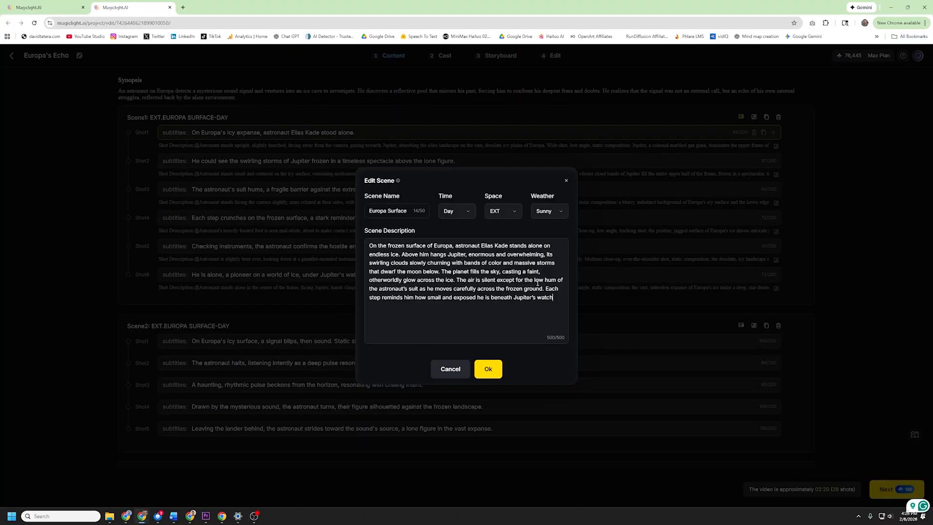
click(488, 369)
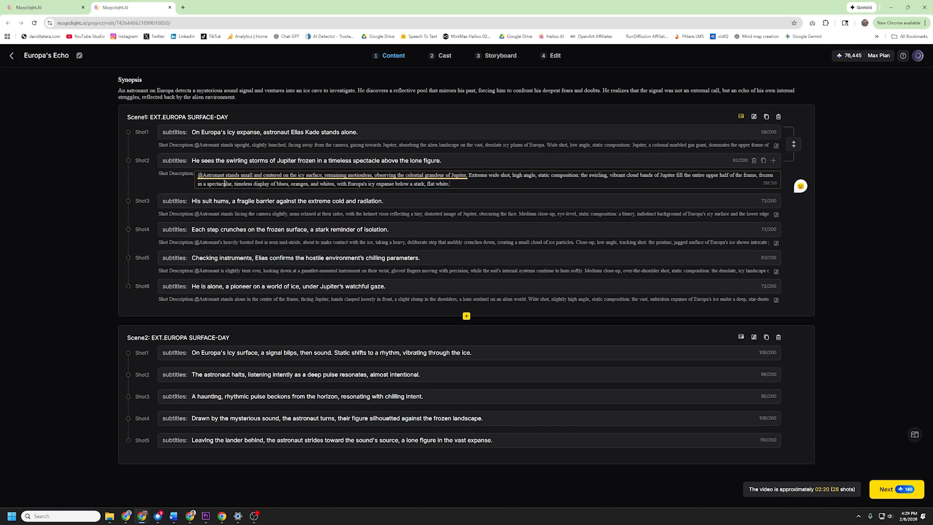
Close Shot2's description in Scene1, check the remaining scenes, and proceed to the Cast stage
click(784, 175)
scroll(632, 292, down, 3)
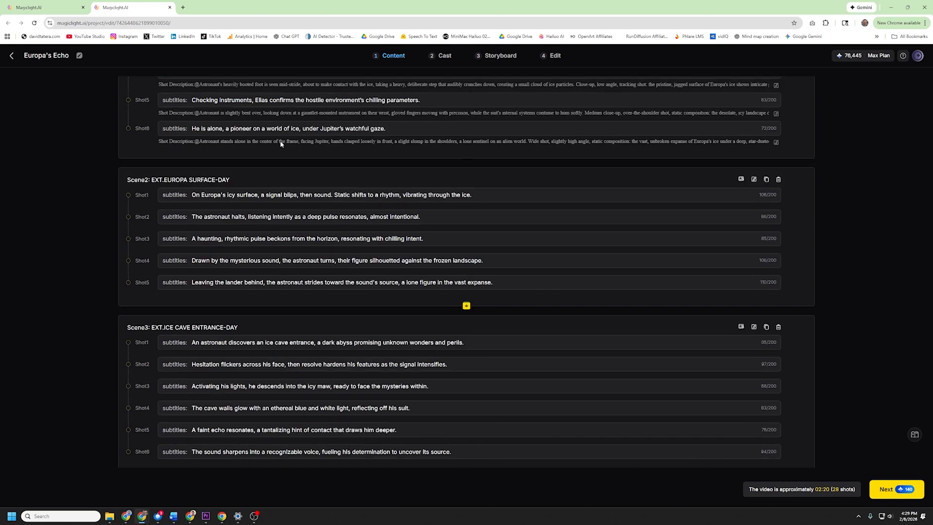
scroll(518, 430, down, 7)
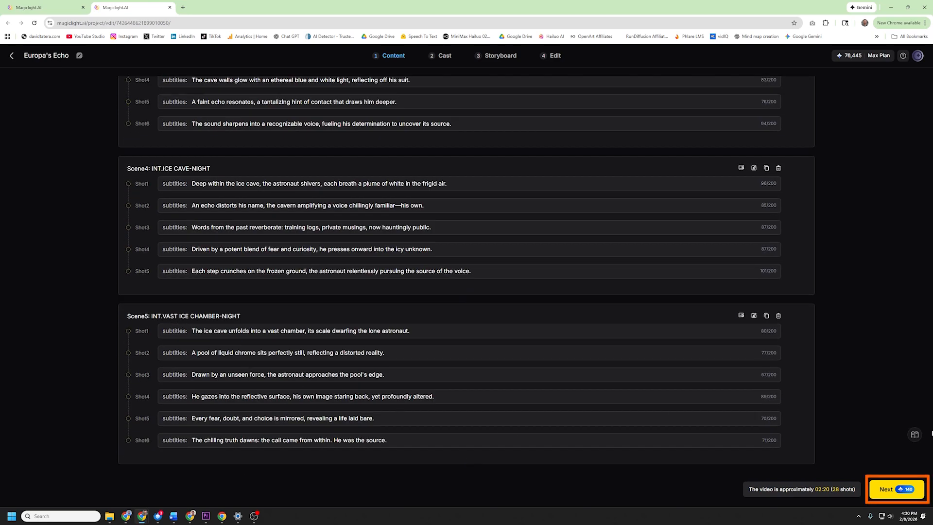
click(883, 491)
Add another character through the Supporting Cast Library and name it Elias
mouse_move(316, 199)
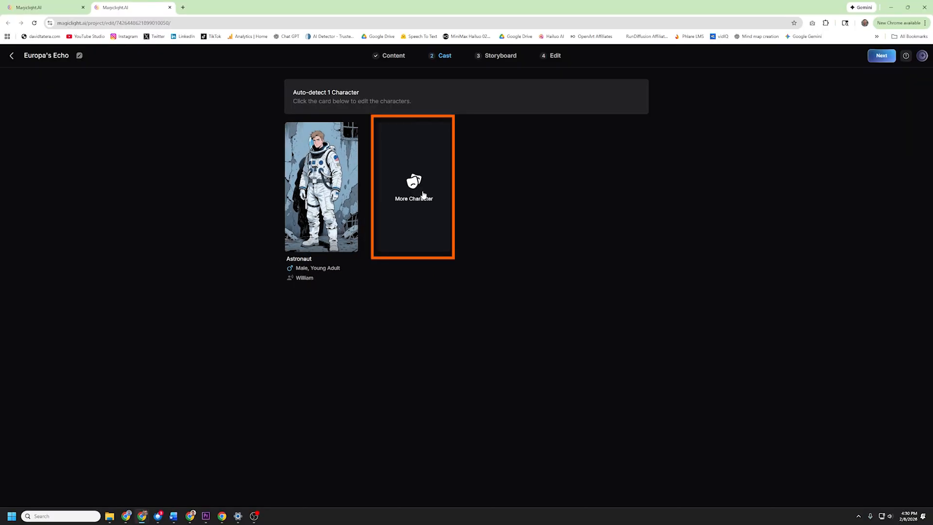
click(423, 195)
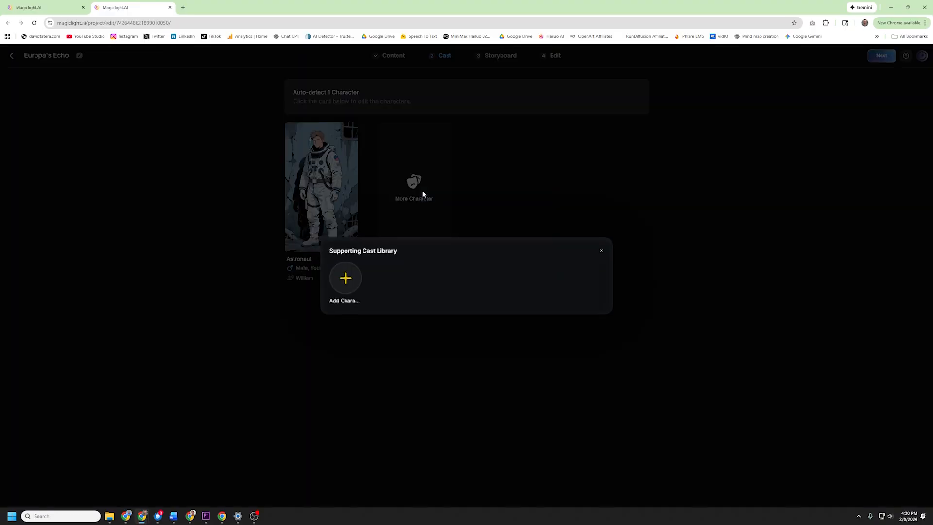
click(345, 279)
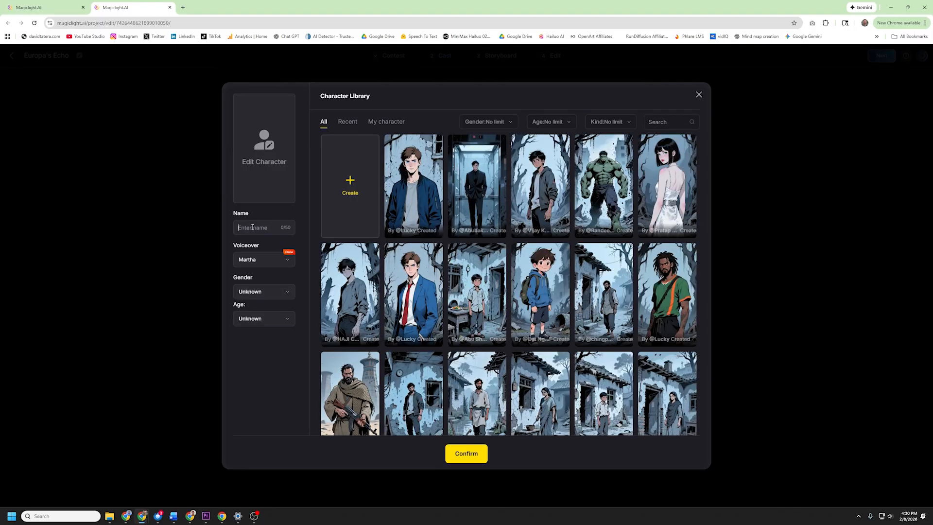
text(Elias)
Audition the Tim voiceover for Elias and look through the other available voices
click(280, 265)
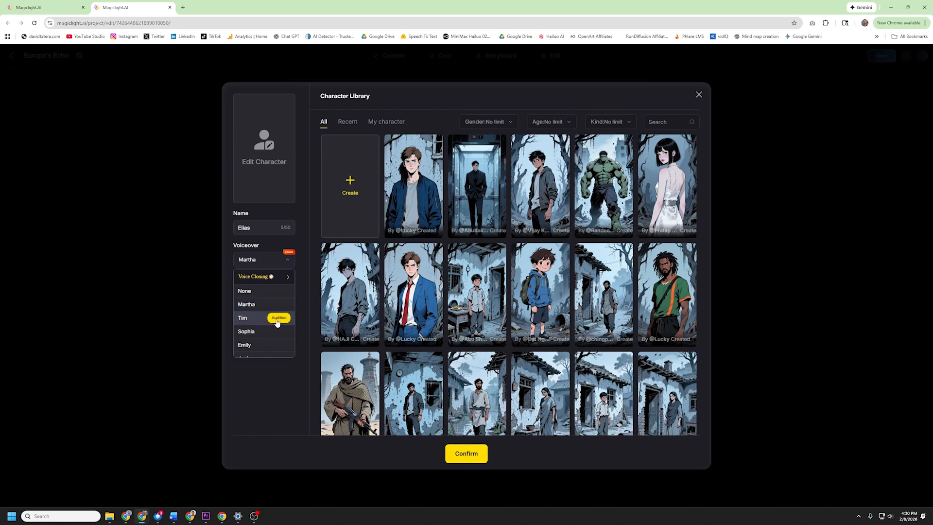
click(278, 318)
mouse_move(280, 335)
scroll(281, 333, down, 2)
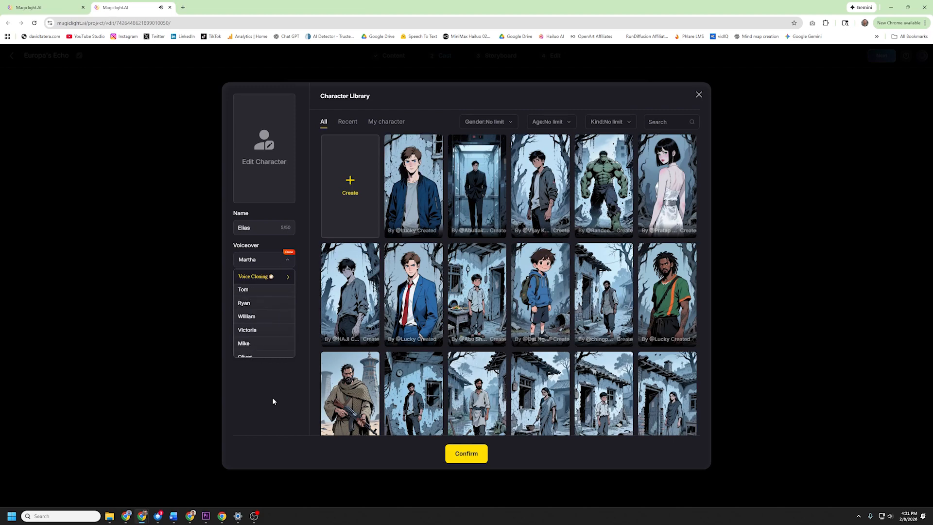
click(272, 400)
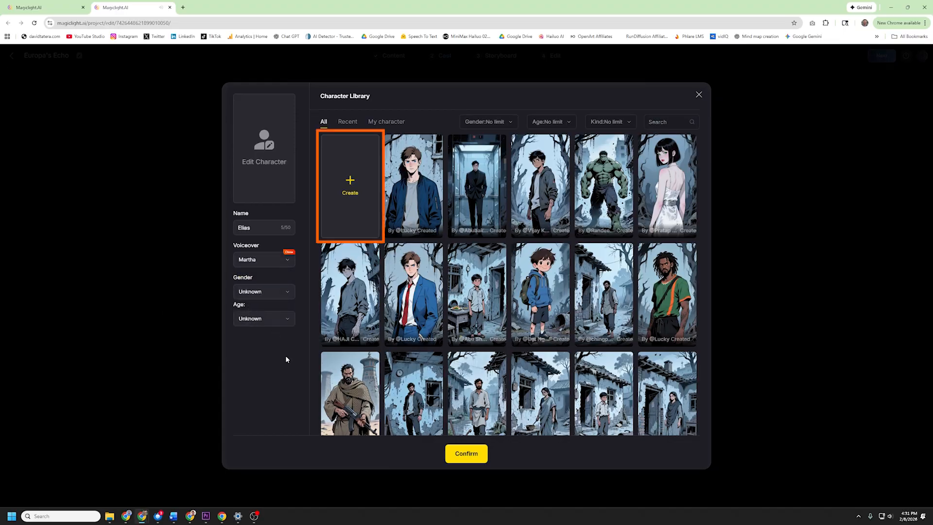
Start creating a custom Elias character with the male space explorer prompt and copy the full prompt text
click(355, 185)
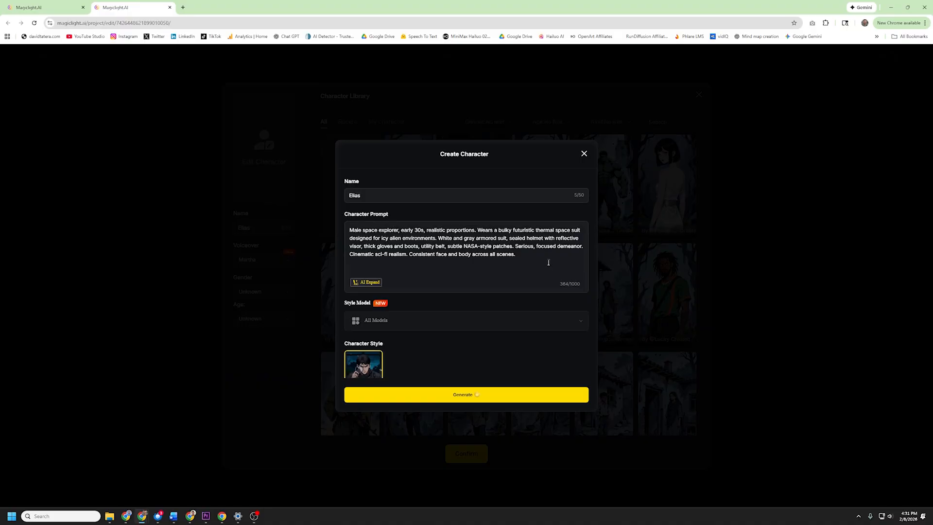
drag(548, 263, 302, 212)
key(ctrl+c)
Switch to ChatGPT and send the copied character description with the request "update it and make sure it has a helmet"
mouse_move(136, 508)
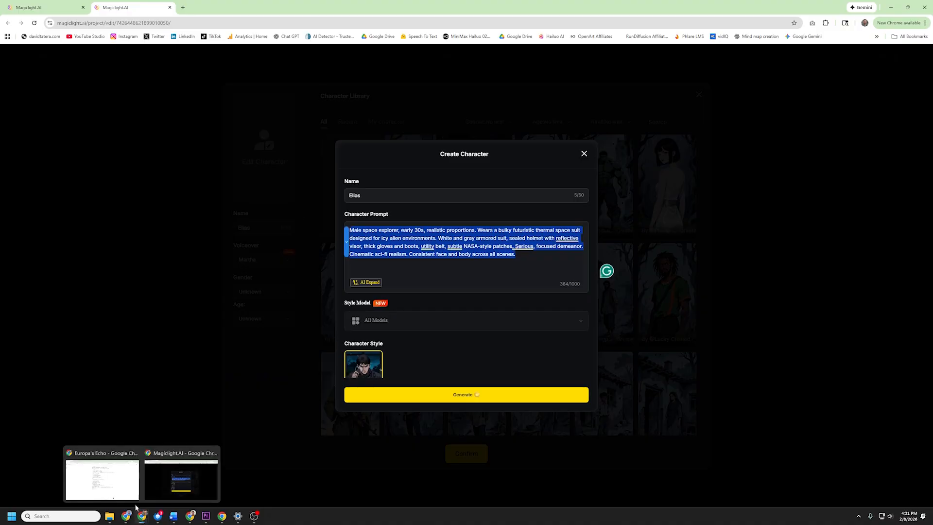
click(102, 479)
click(366, 485)
text(here is my character description)
key(shift+Return)
key(shift+Return)
key(ctrl+v)
key(shift+Return)
key(shift+Return)
text(update it and make sure it has a helmet)
key(Return)
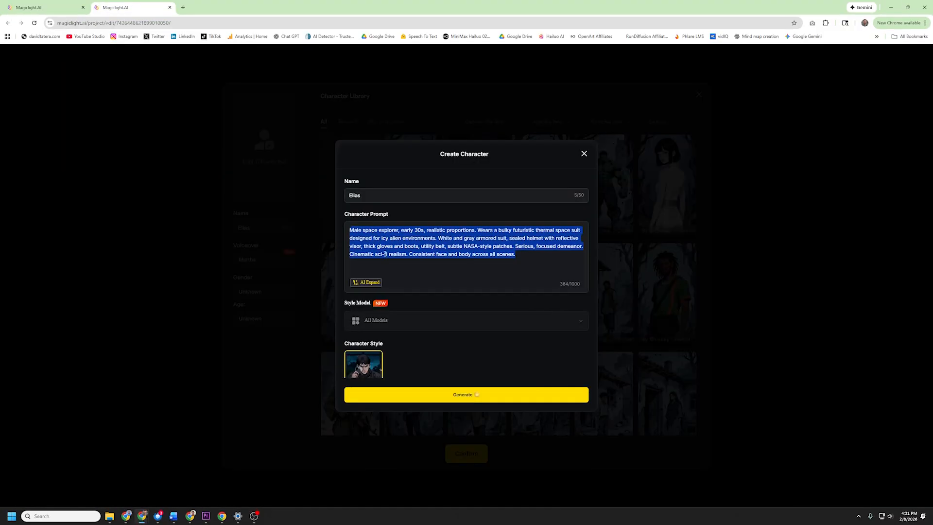
Replace Elias's character prompt in Magiclight.AI with ChatGPT's fully enclosed helmet version and generate the character
key(ctrl+v)
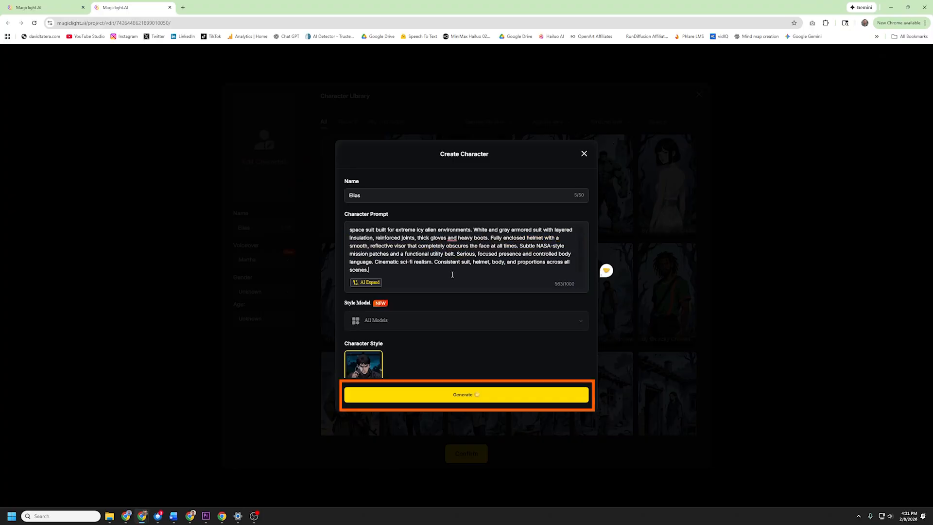
scroll(459, 365, down, 1)
click(464, 392)
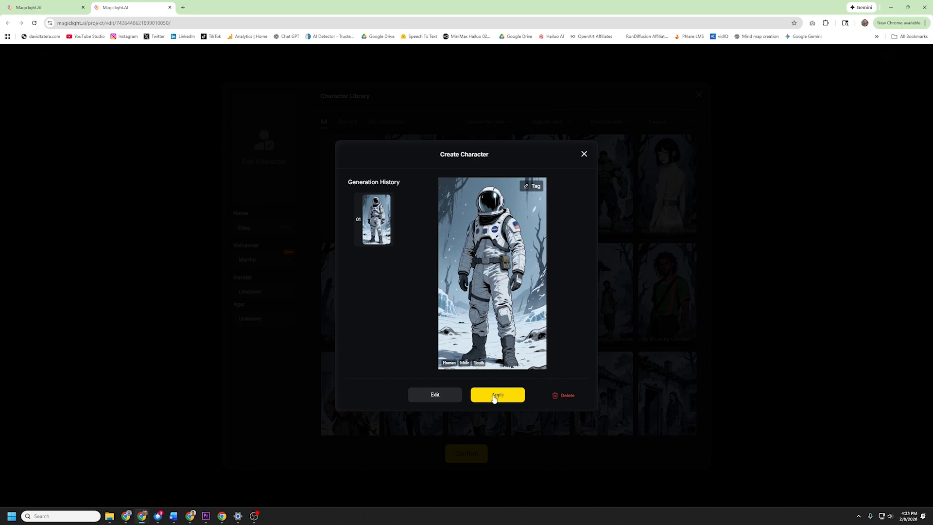
Edit the generated astronaut, produce a second version with the face visible inside the helmet, and apply it to Elias
click(433, 394)
click(430, 395)
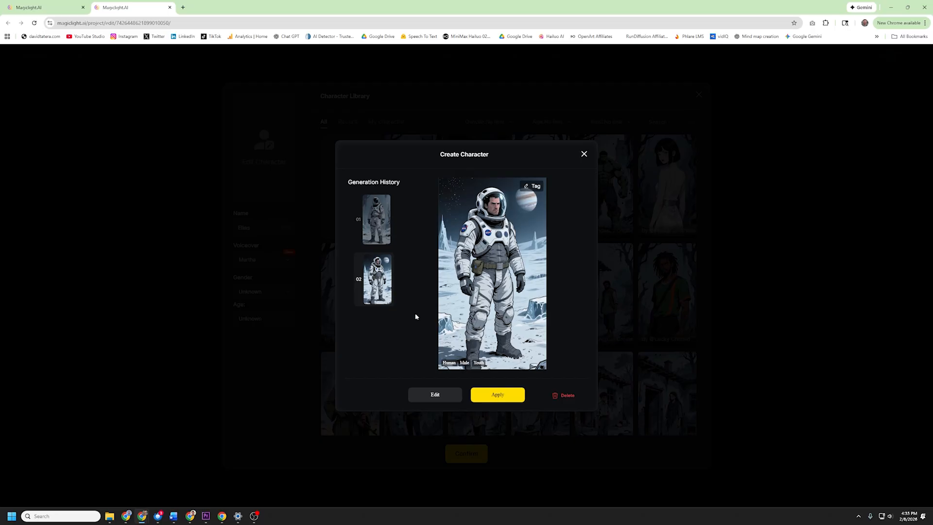
click(508, 392)
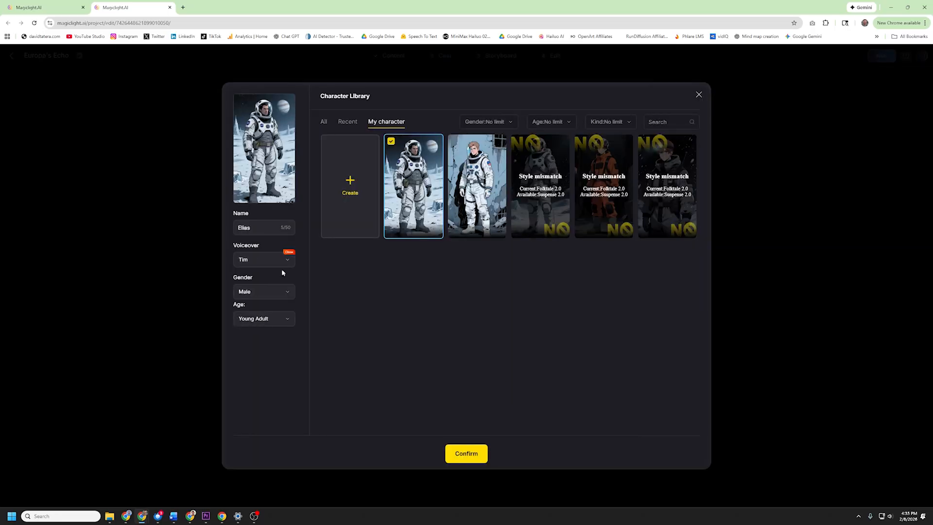
Confirm the helmeted version for Elias and delete the extra Astronaut character from the cast
click(470, 456)
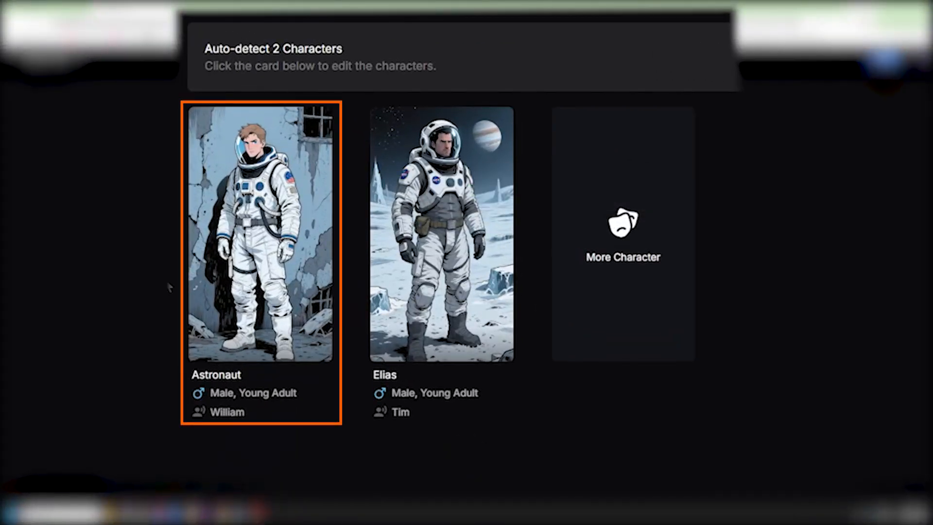
mouse_move(193, 204)
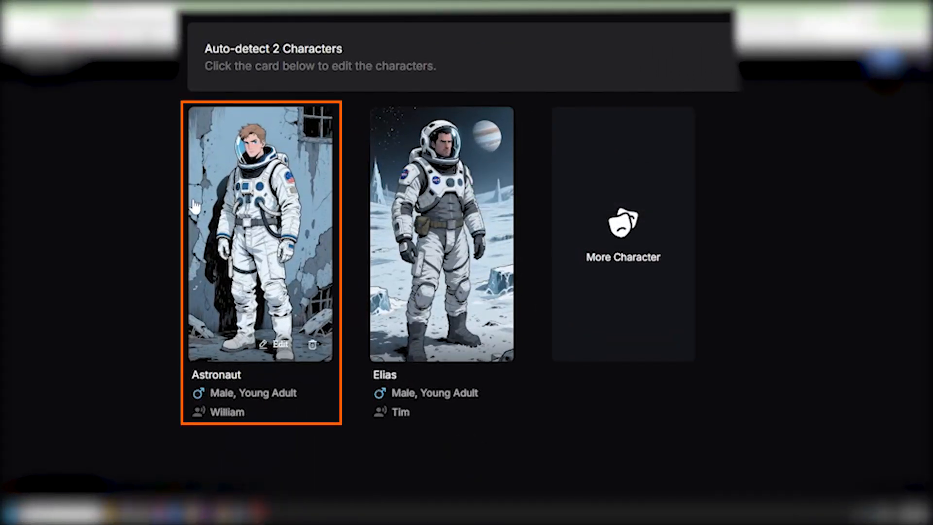
click(312, 345)
click(590, 450)
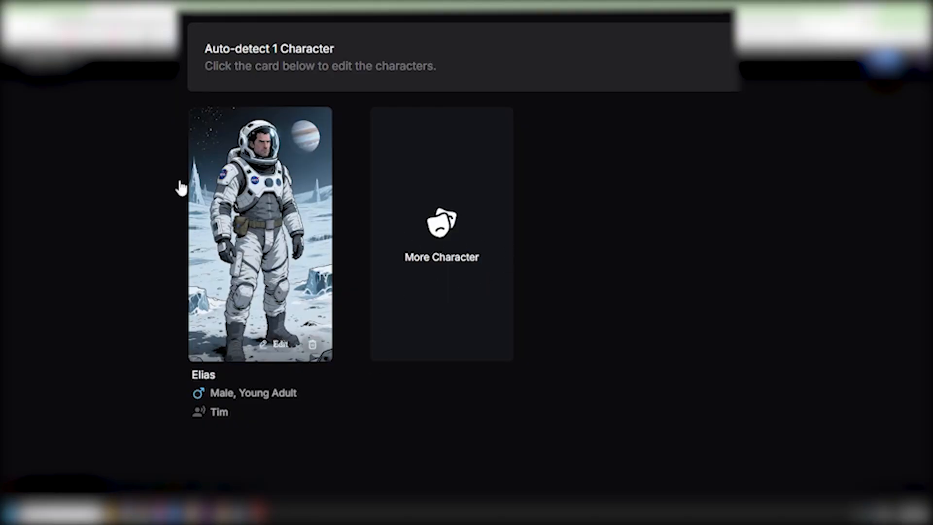
mouse_move(250, 273)
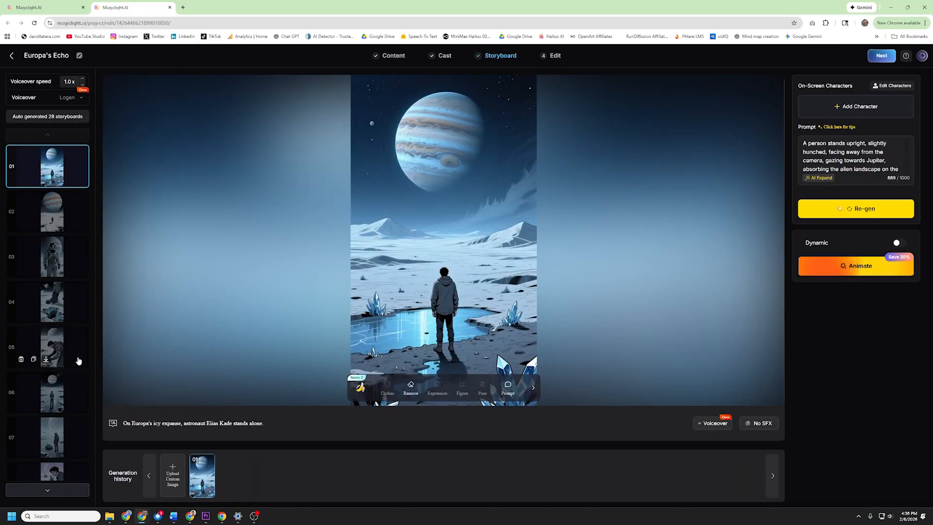
Check several storyboard scenes and add Elias as the on-screen character in storyboard 1
click(46, 267)
click(48, 342)
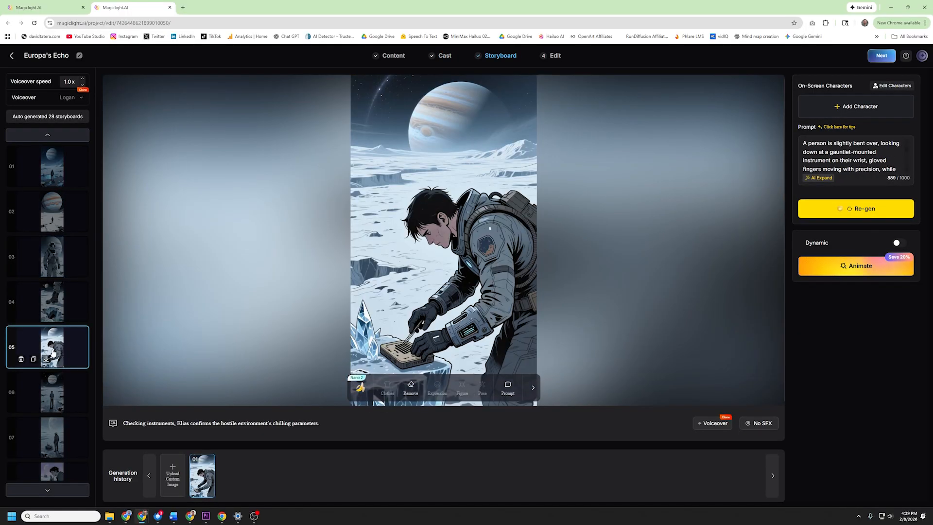
click(50, 394)
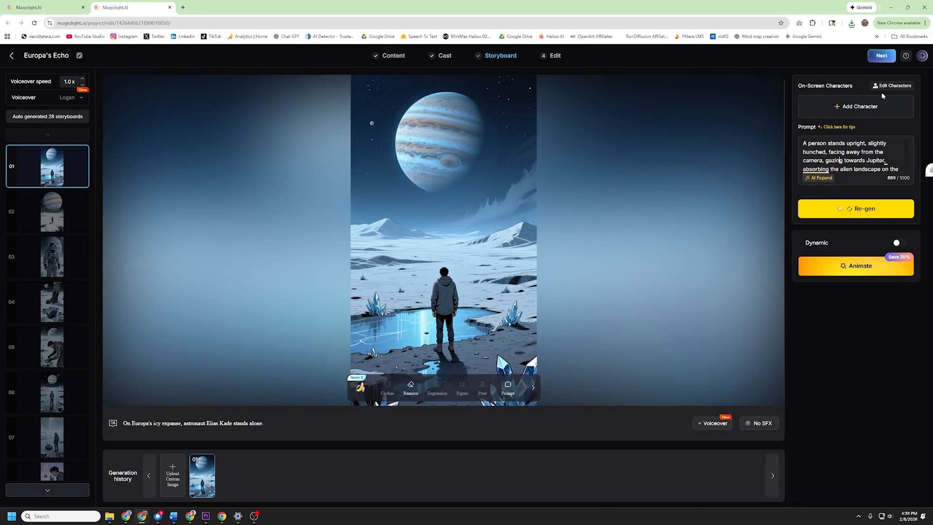
click(891, 86)
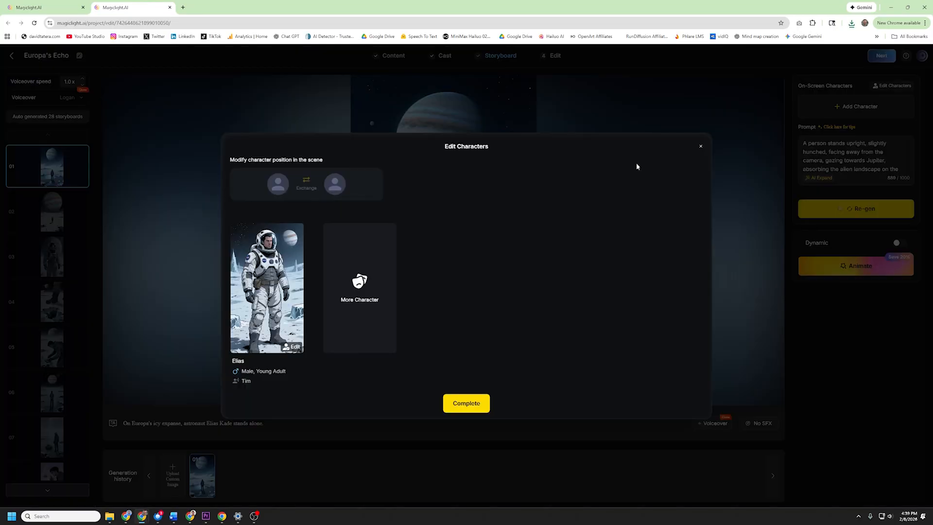
click(265, 273)
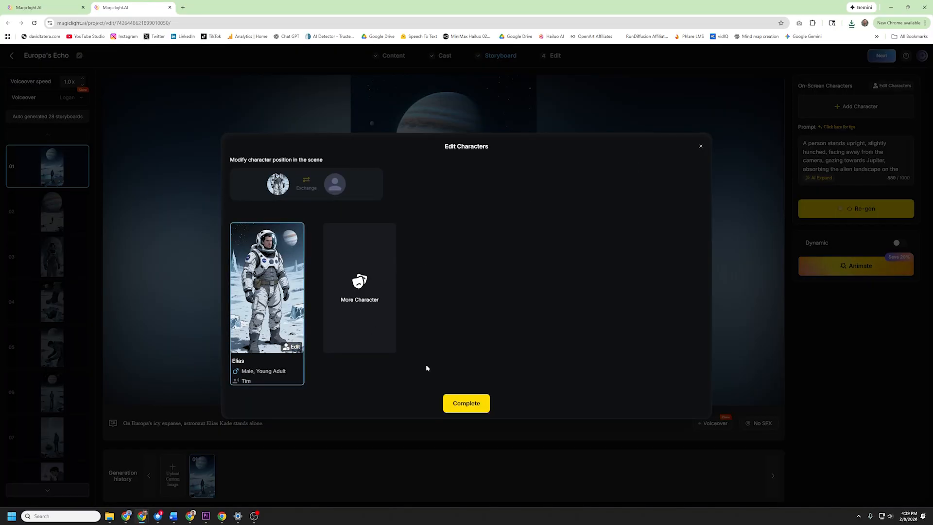
click(469, 407)
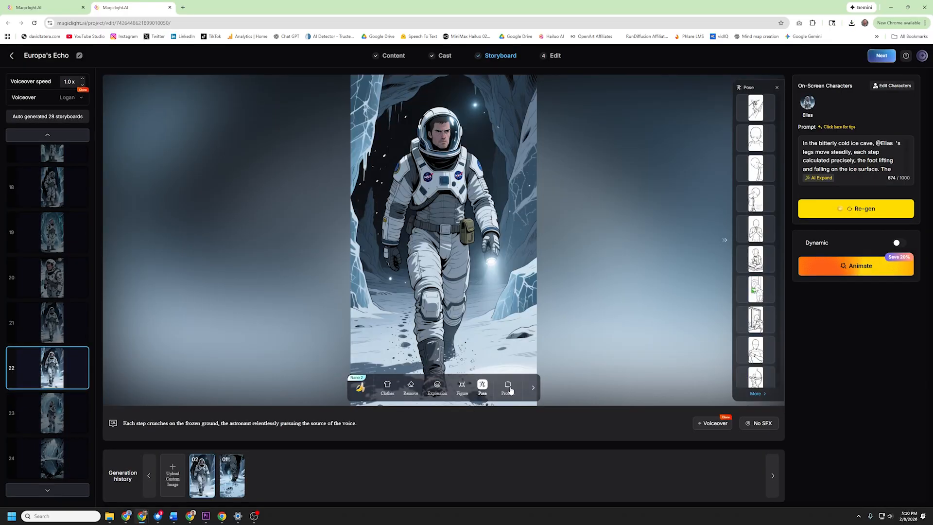
Start an edit request for storyboard 22's image with "have him" and paste the new text over Elias's selected character prompt
click(507, 386)
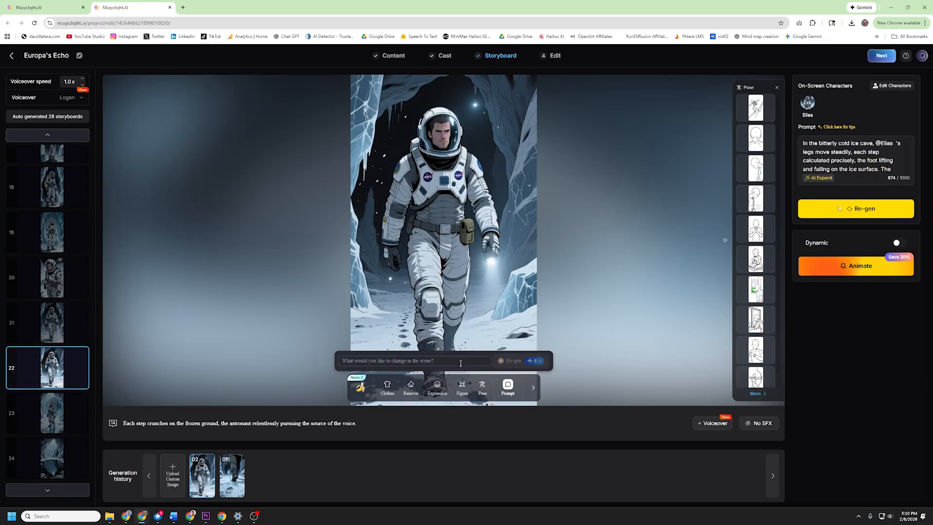
text(have him)
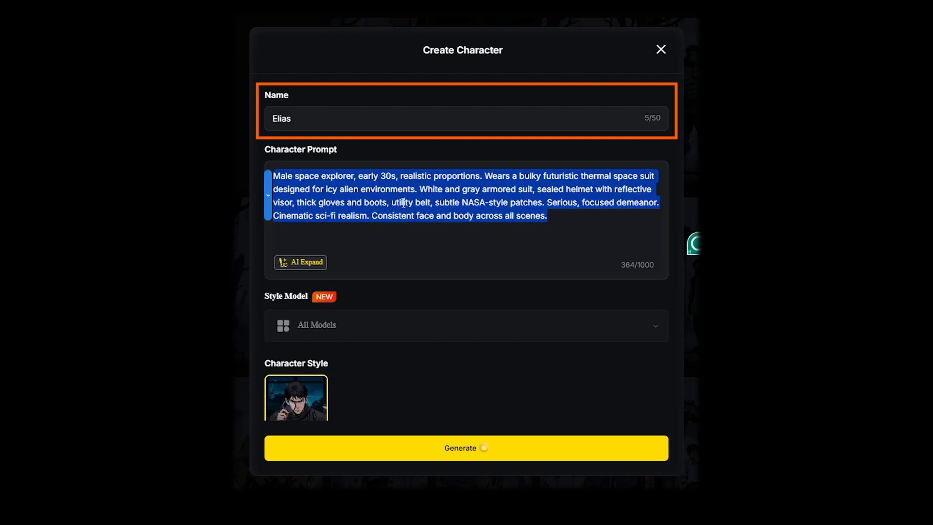
key(ctrl+v)
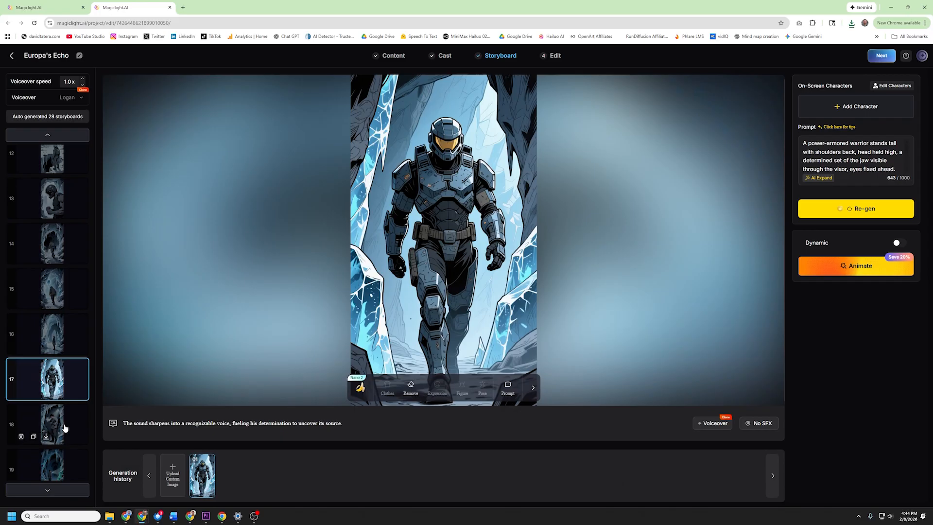
Look through storyboards 18 to 20 to check how the astronaut is depicted in each scene
click(65, 427)
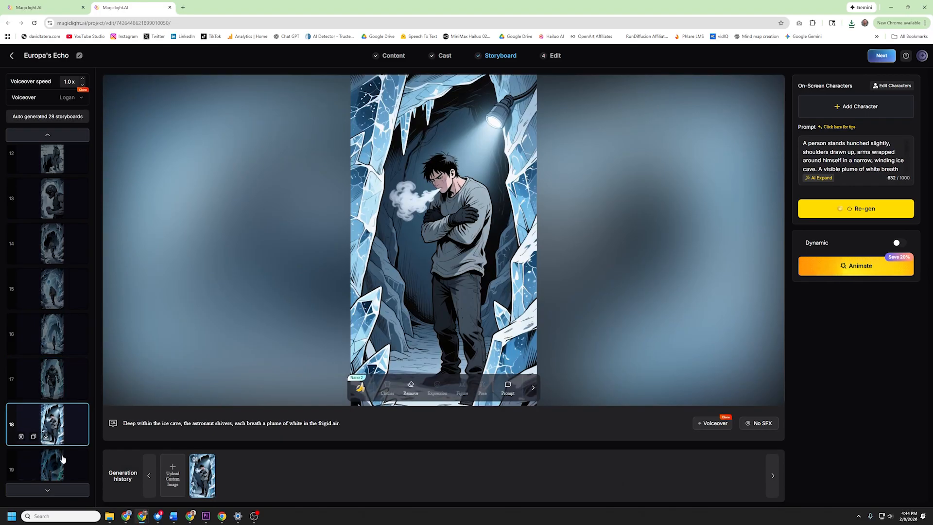
click(61, 464)
scroll(68, 418, down, 2)
scroll(69, 403, down, 3)
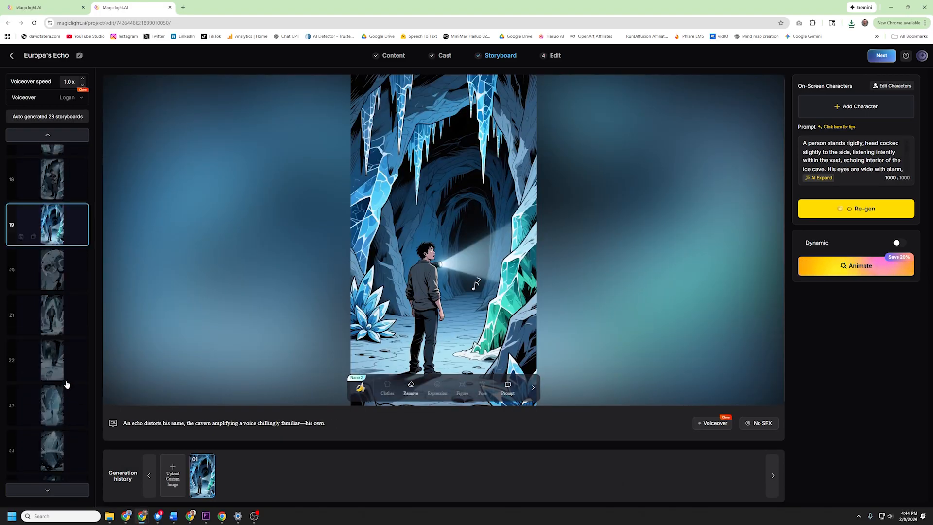
click(62, 262)
scroll(63, 292, up, 15)
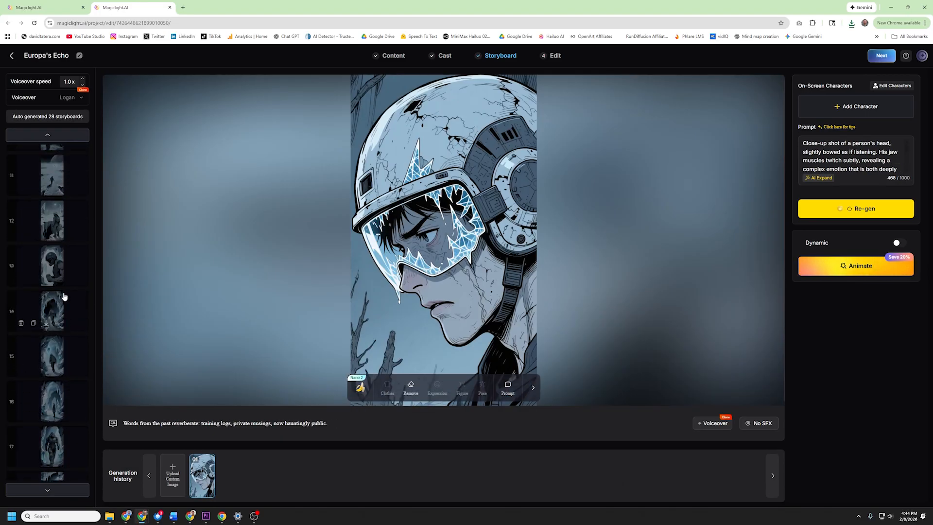
Add Elias as the on-screen character in storyboard 3
click(52, 257)
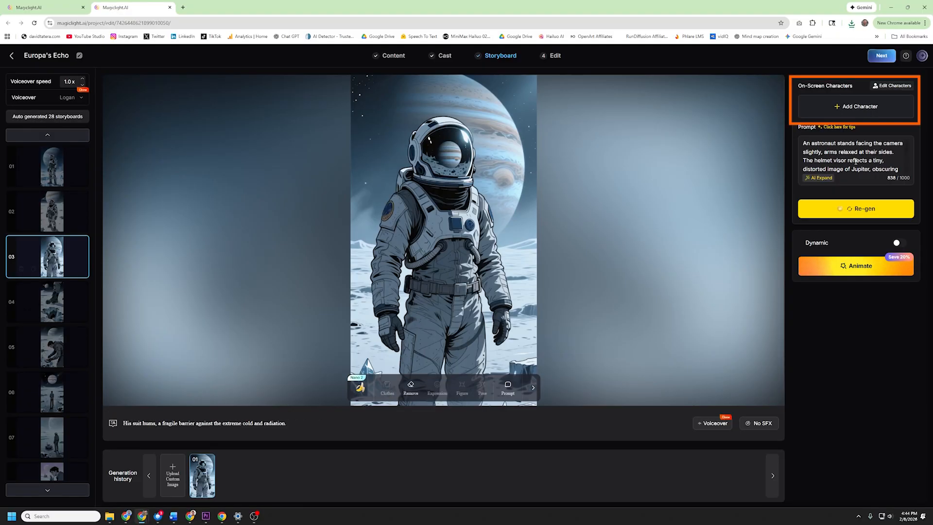
click(852, 115)
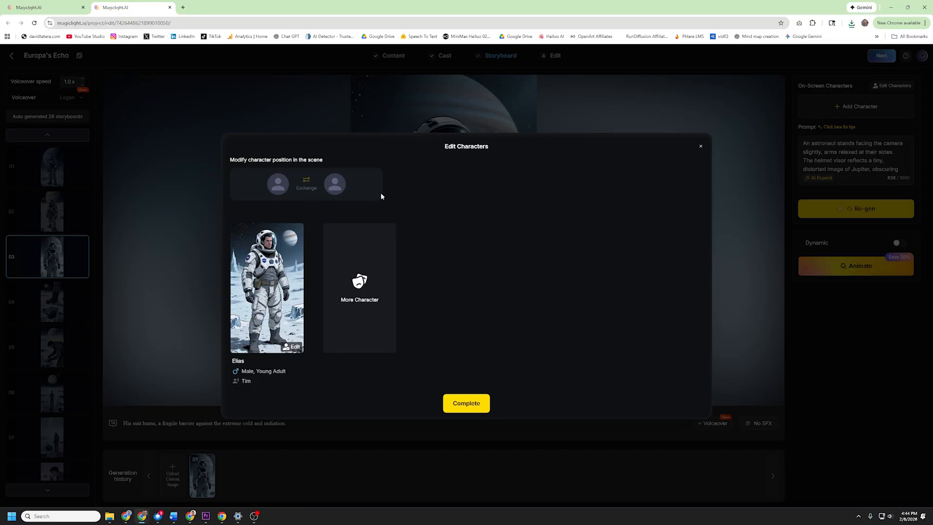
click(250, 289)
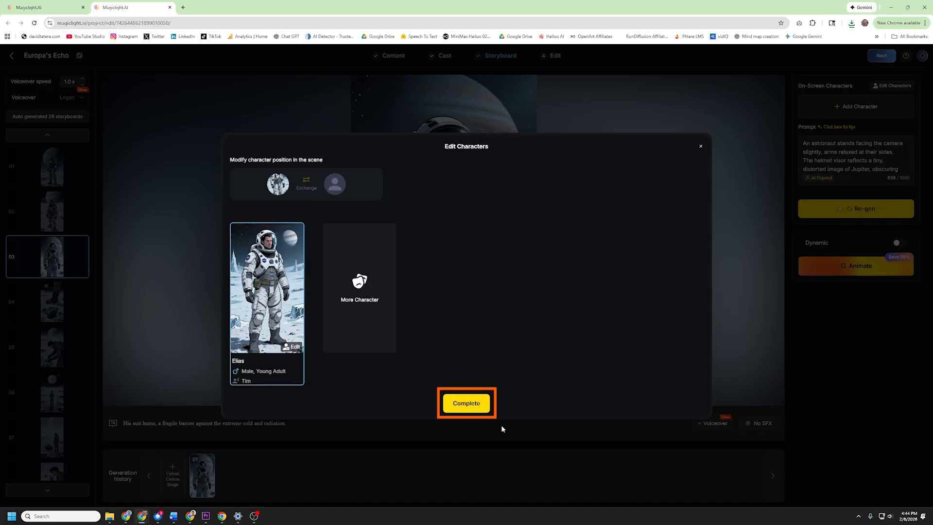
click(477, 412)
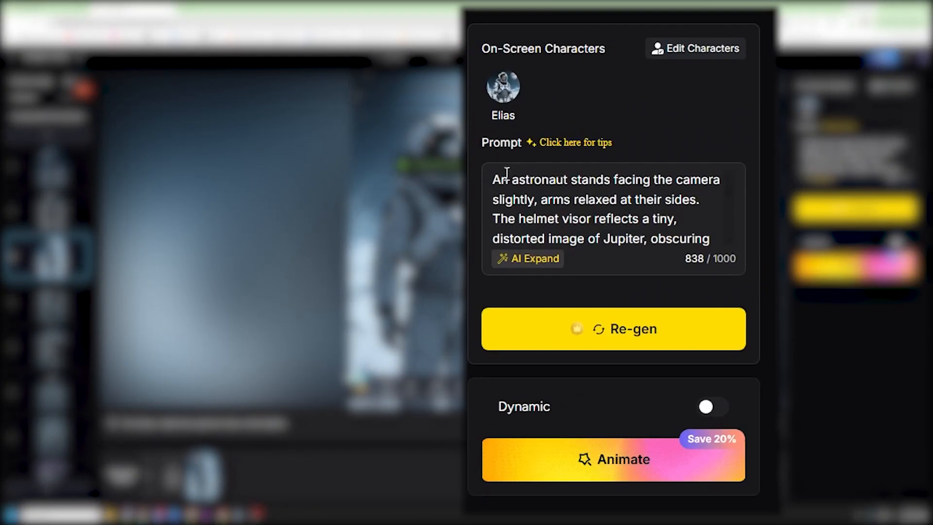
drag(636, 163, 690, 163)
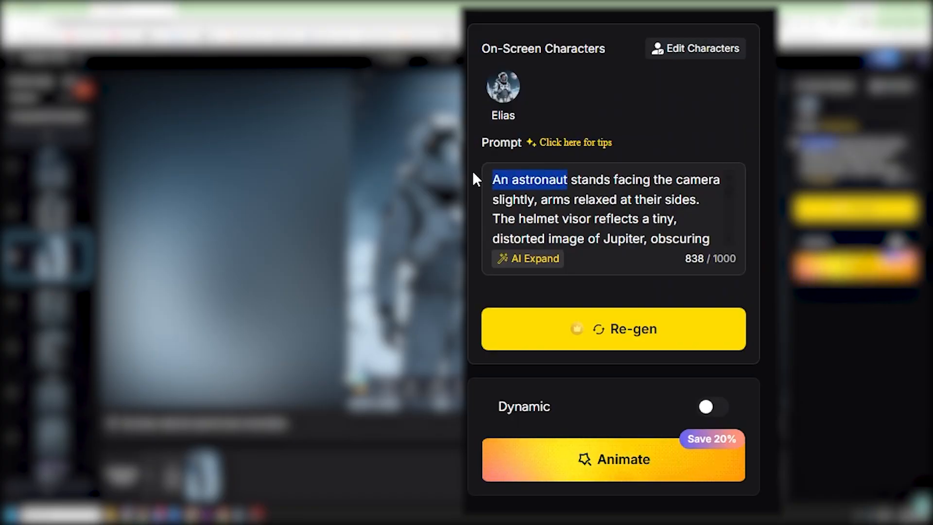
text(@Elias)
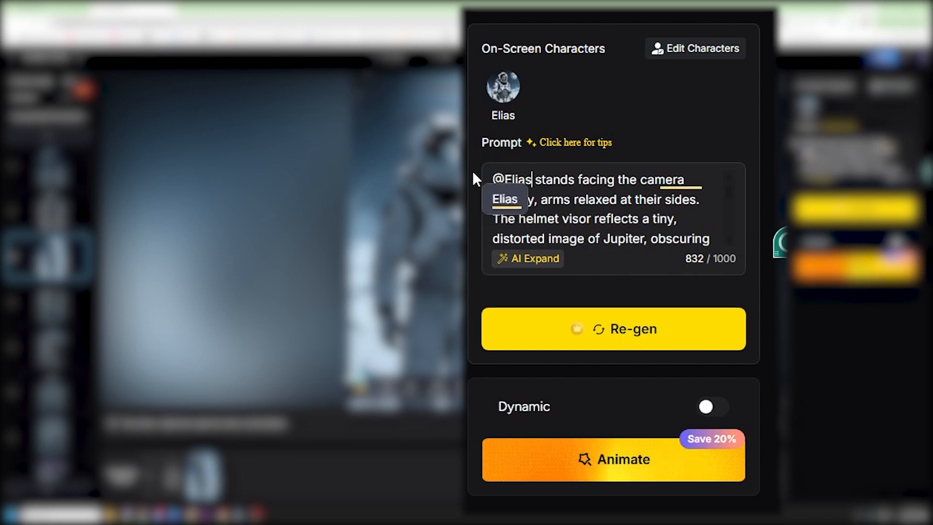
click(500, 206)
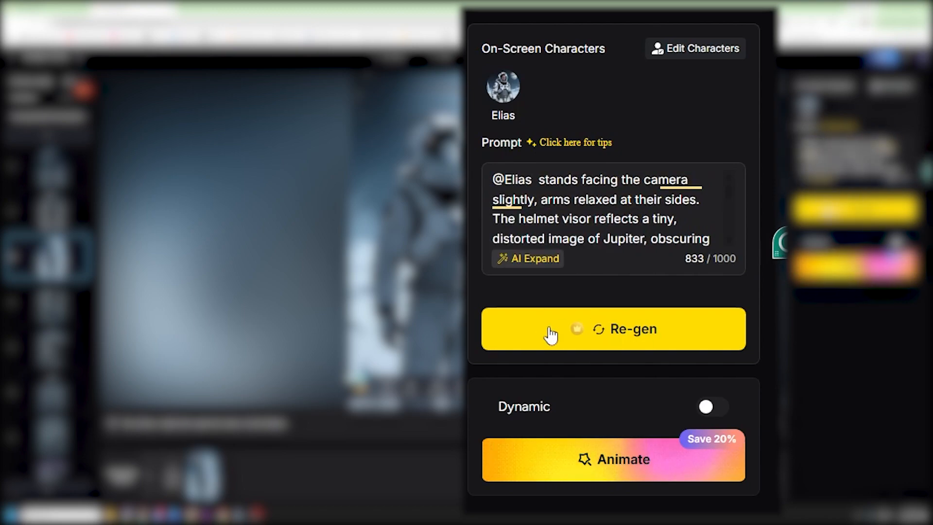
click(597, 331)
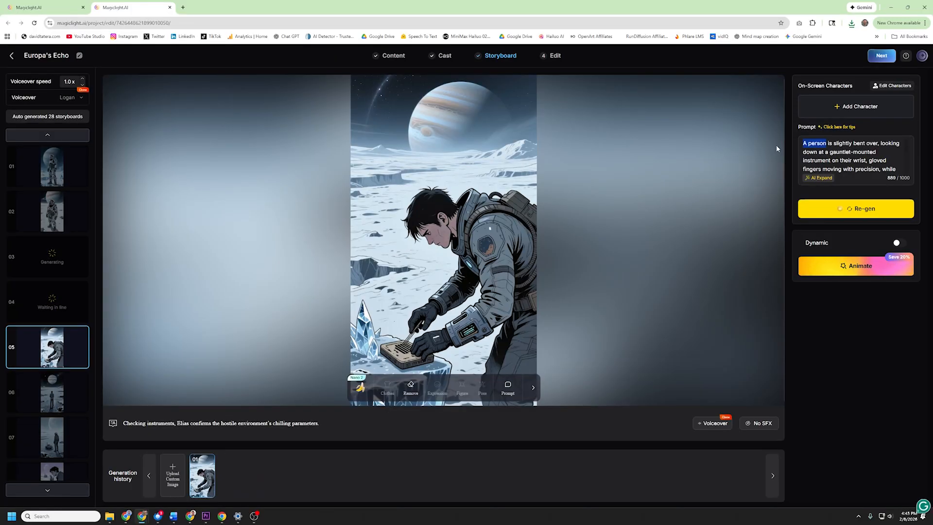
text(as)
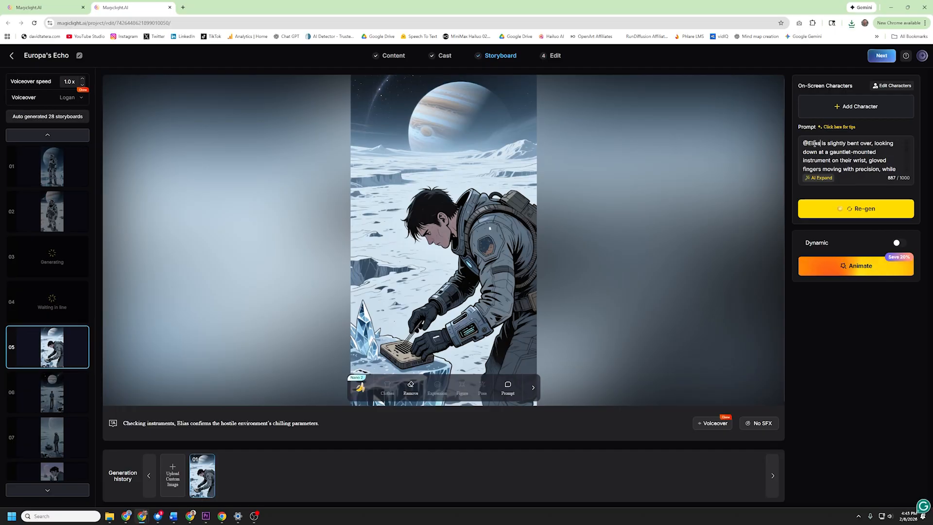
click(835, 101)
click(468, 405)
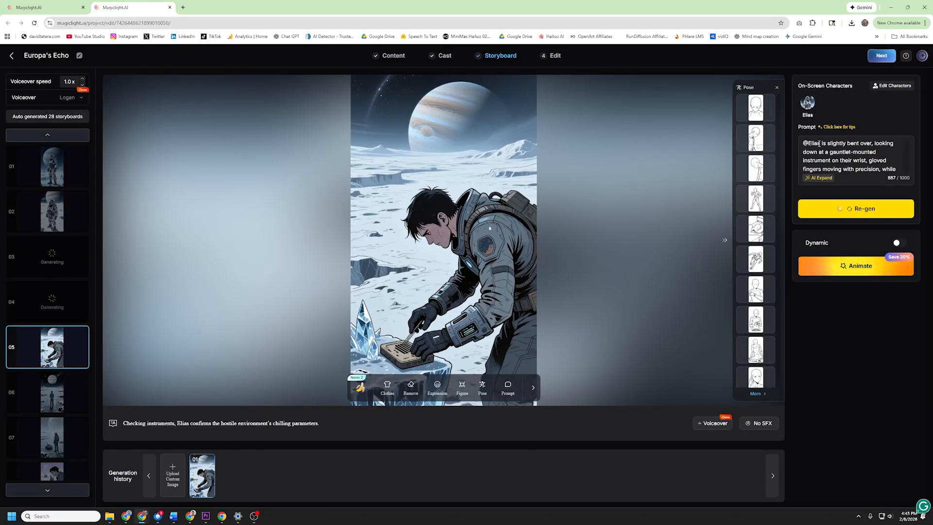
text(@)
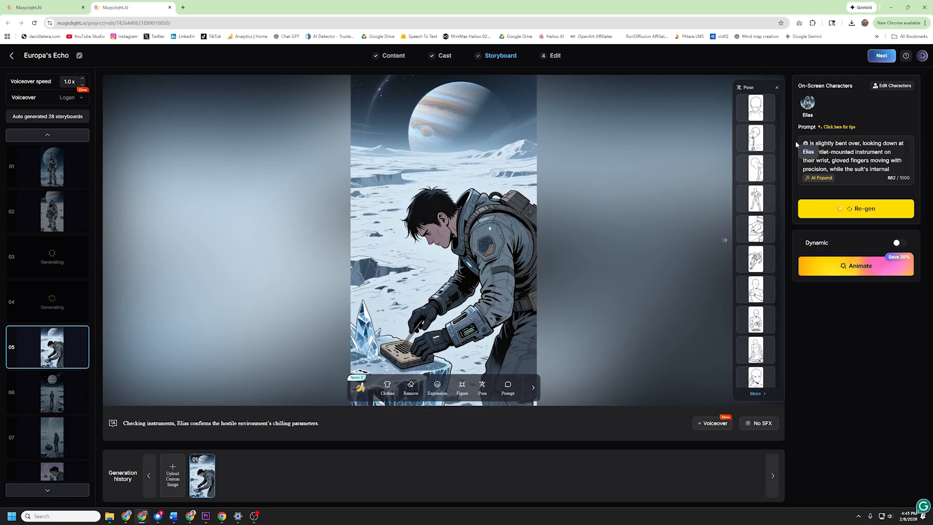
click(814, 152)
click(825, 212)
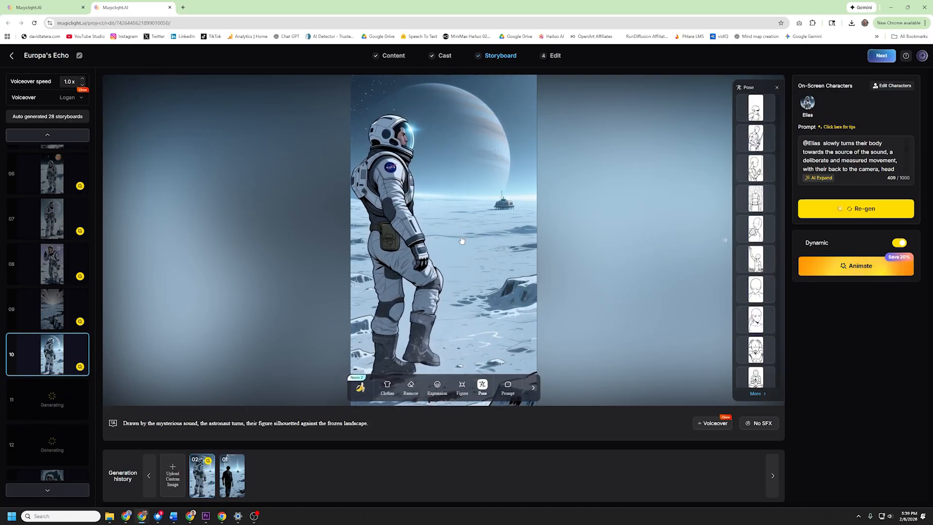
click(78, 395)
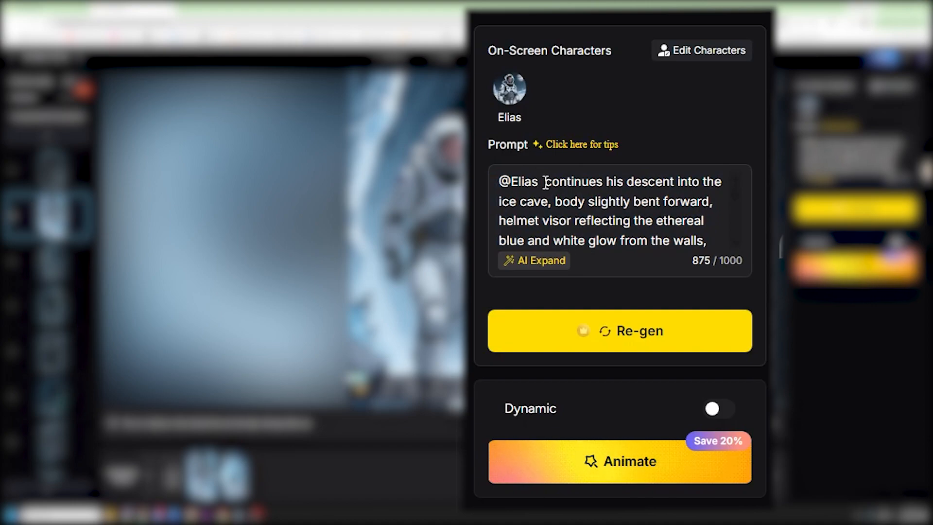
drag(541, 182, 776, 473)
key(ctrl+v)
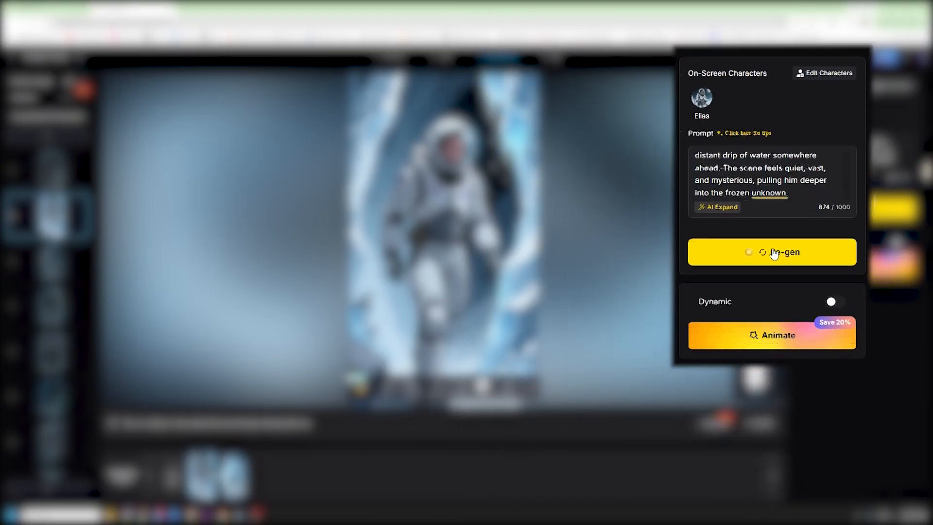
click(774, 253)
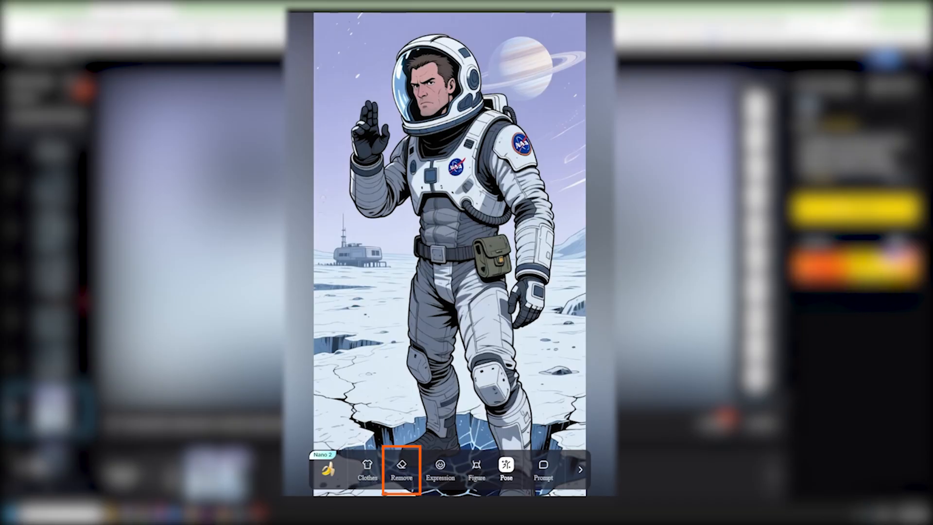
Enter the image edit request "add some sound waves coming out of helmet" for the scene of the astronaut with his hand raised
click(544, 470)
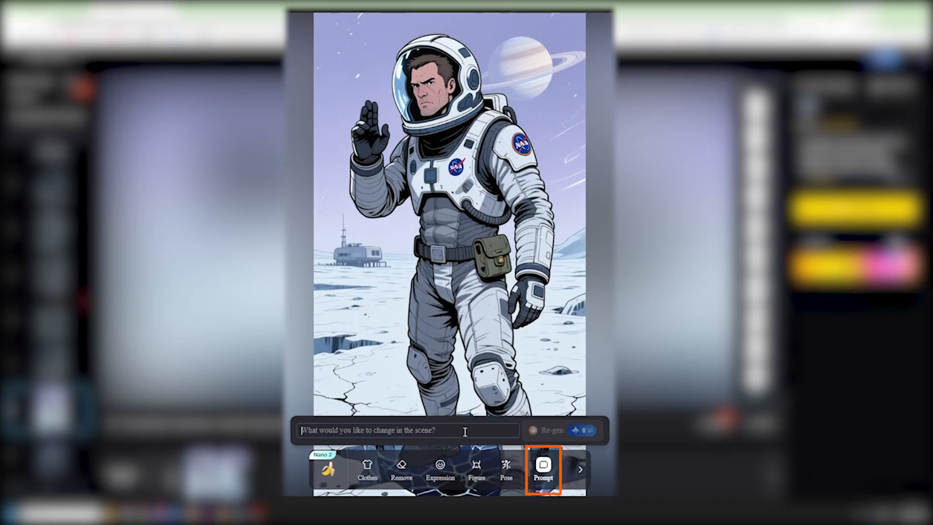
text(add some sound waves)
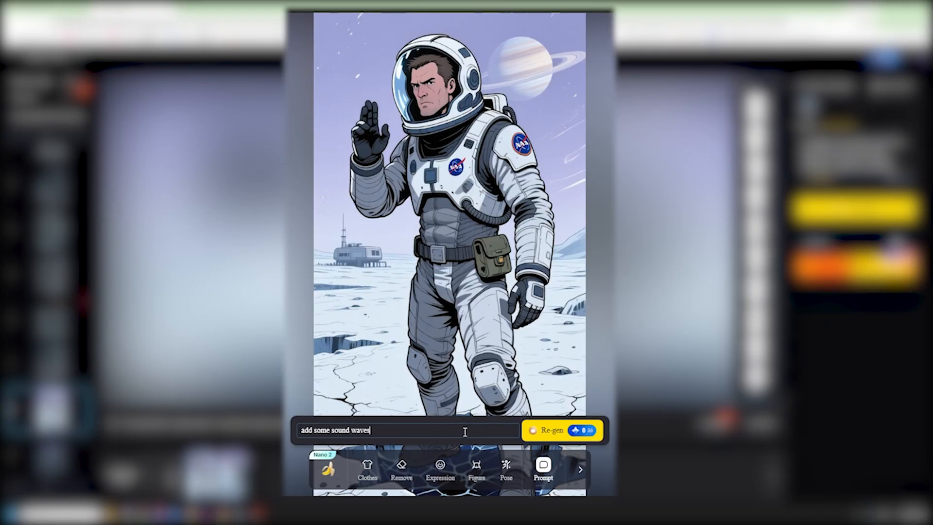
text( coming out of he)
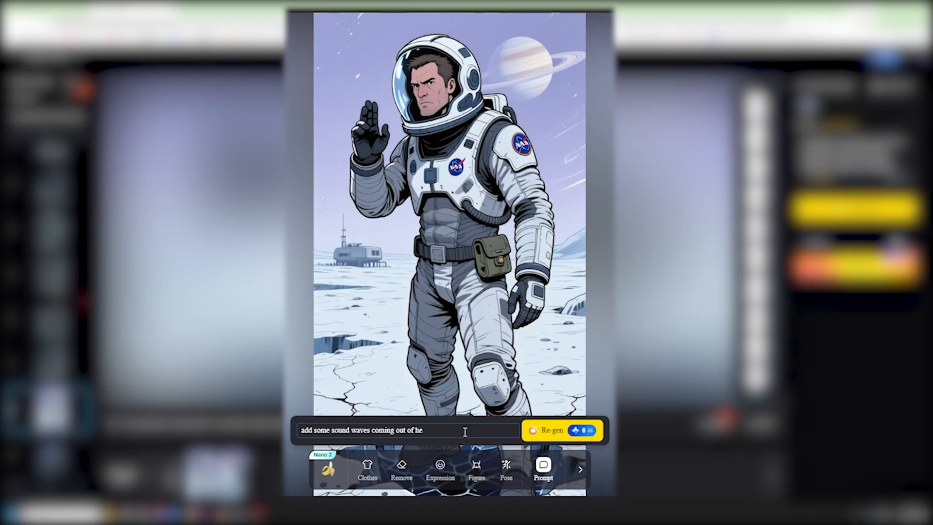
text(lmet)
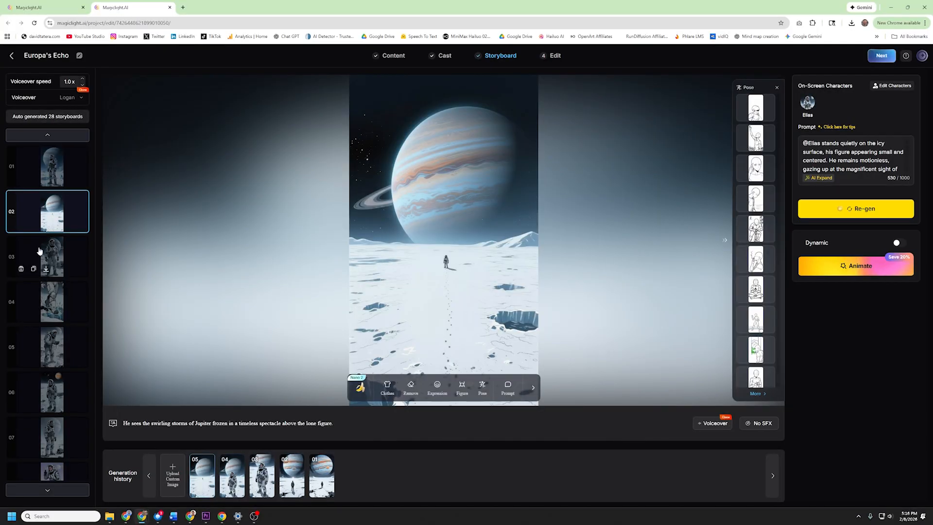
Review the images of storyboards 3 to 20 in order, checking that Elias looks consistent in each scene
click(57, 252)
click(58, 305)
scroll(58, 316, down, 2)
click(59, 287)
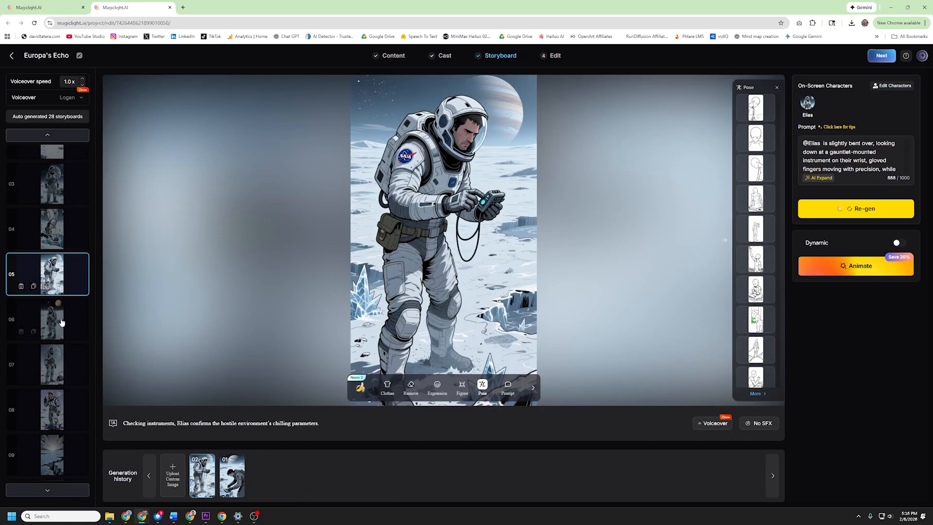
click(61, 322)
scroll(60, 323, down, 1)
click(60, 326)
click(60, 374)
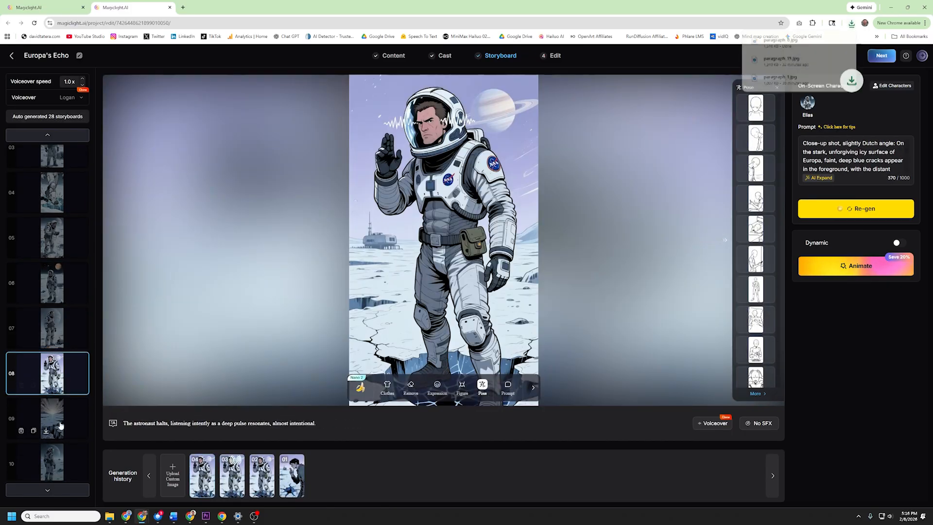
click(60, 425)
scroll(62, 413, down, 2)
click(55, 373)
click(61, 396)
scroll(61, 398, down, 3)
click(64, 314)
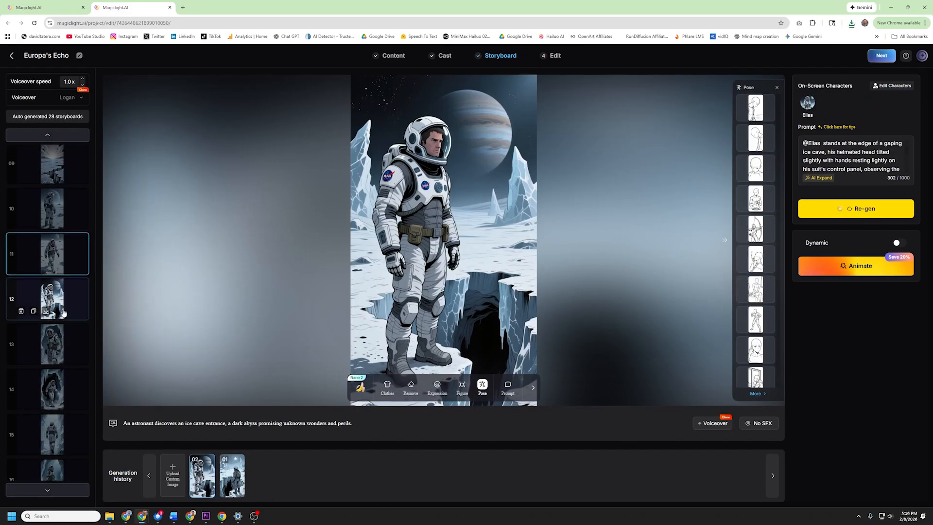
click(49, 344)
scroll(51, 345, down, 3)
click(53, 371)
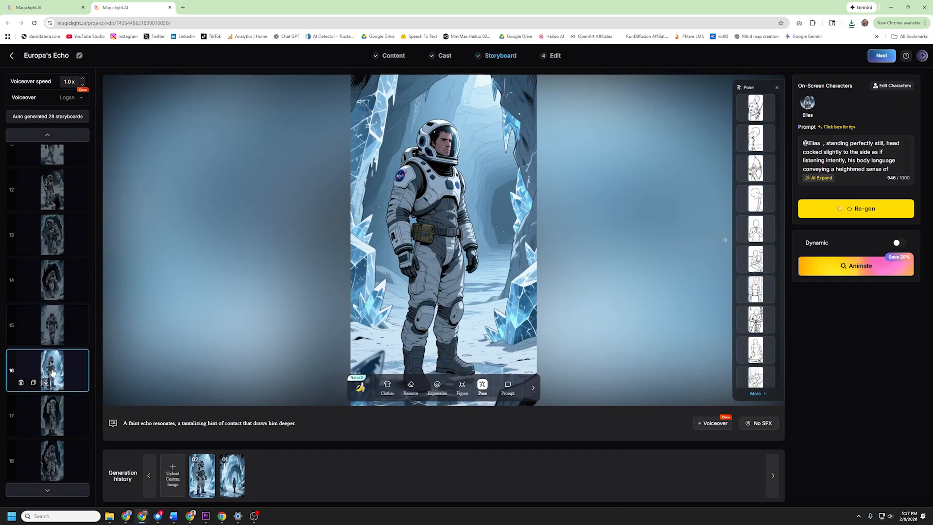
scroll(53, 372, down, 2)
click(54, 316)
click(57, 357)
click(61, 396)
scroll(61, 396, down, 3)
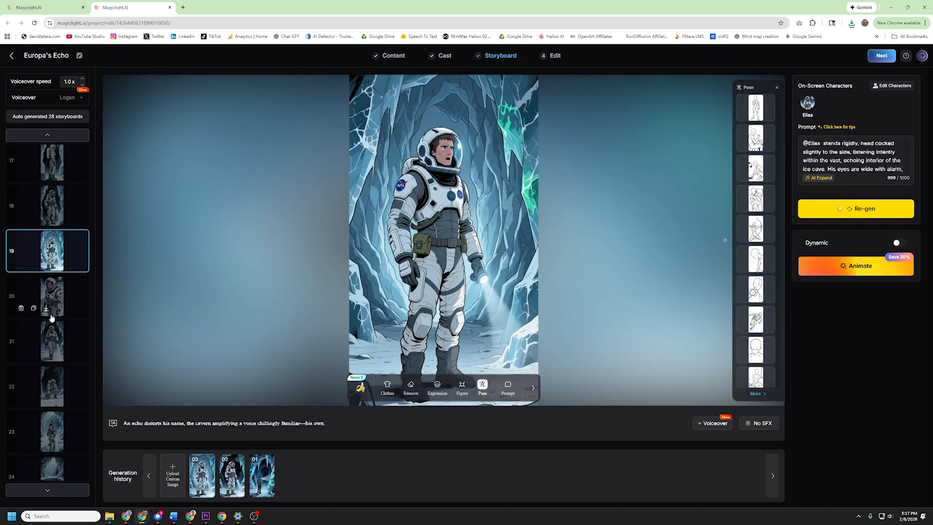
click(52, 317)
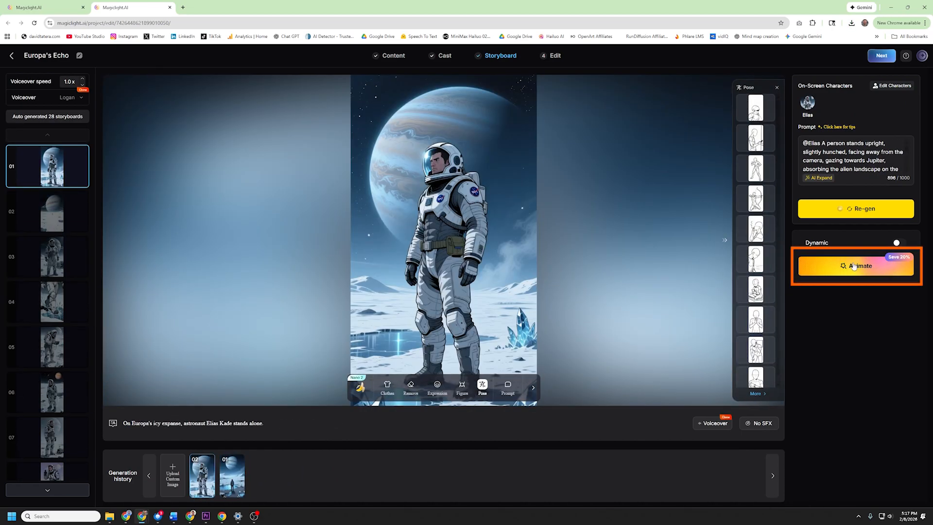
Animate storyboard 1 with the Hailuo 02 model, using intelligent generation based on the screen
click(853, 266)
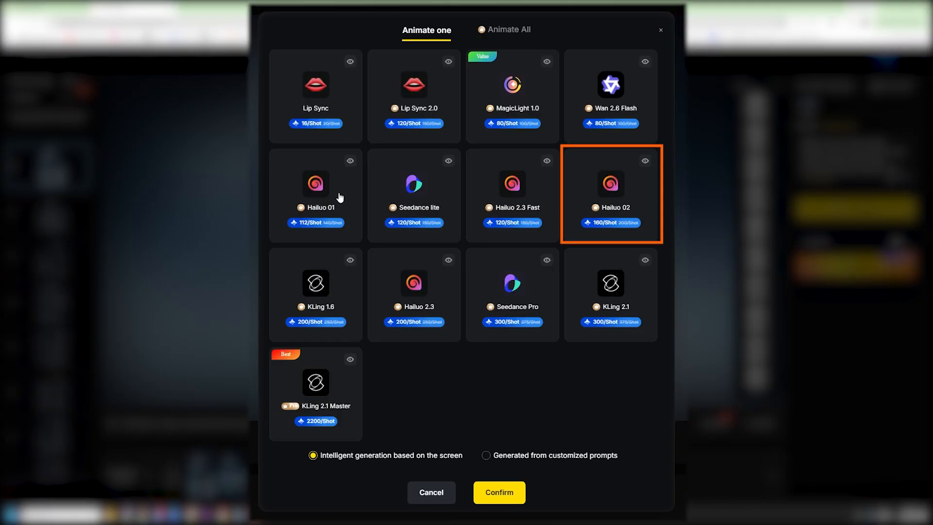
click(628, 194)
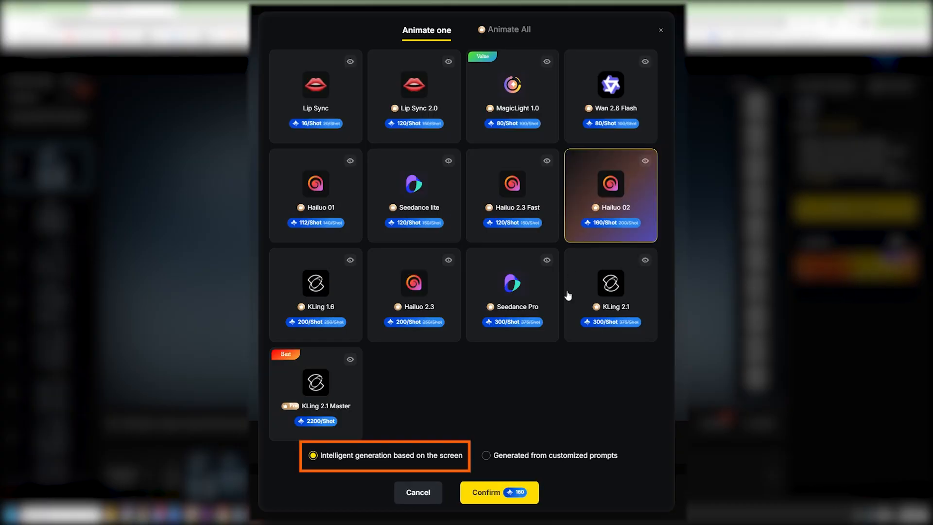
click(500, 495)
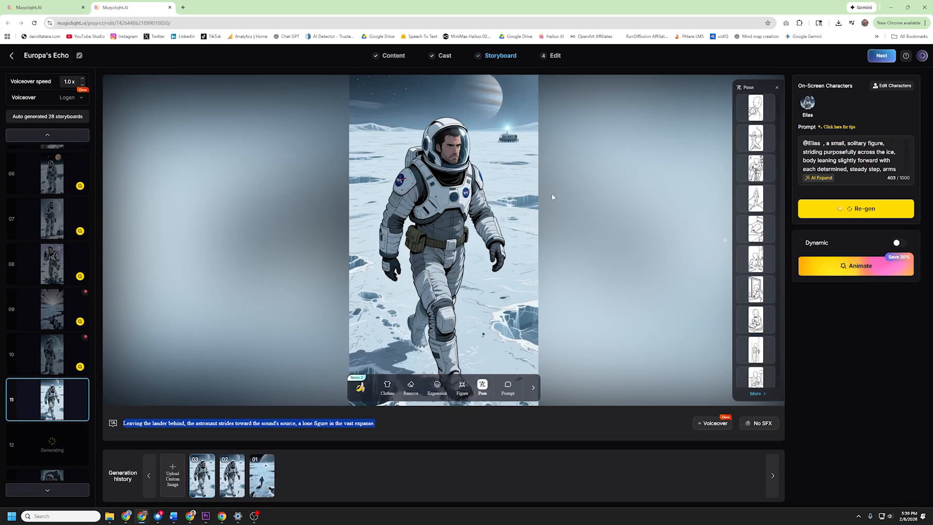
Animate storyboard 11, the astronaut striding across the ice, with Seedance Pro using a customized animation prompt
click(825, 268)
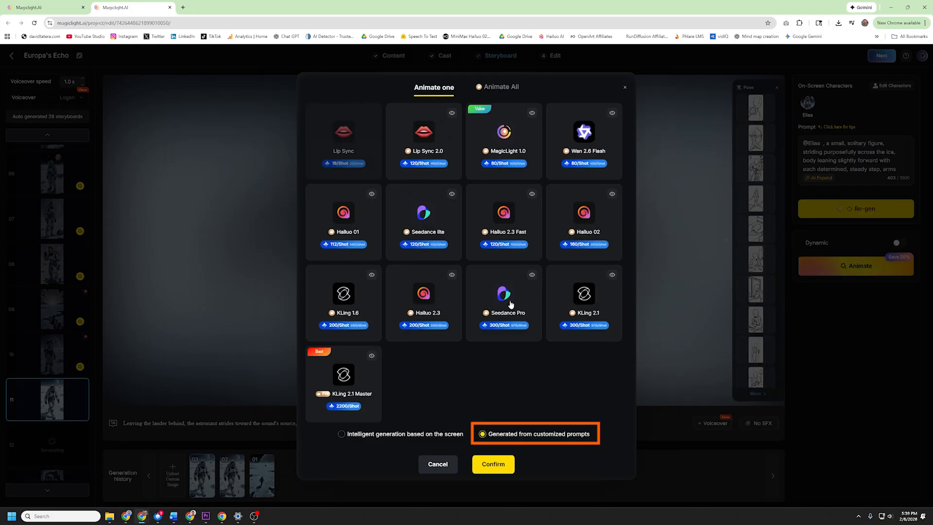
click(501, 291)
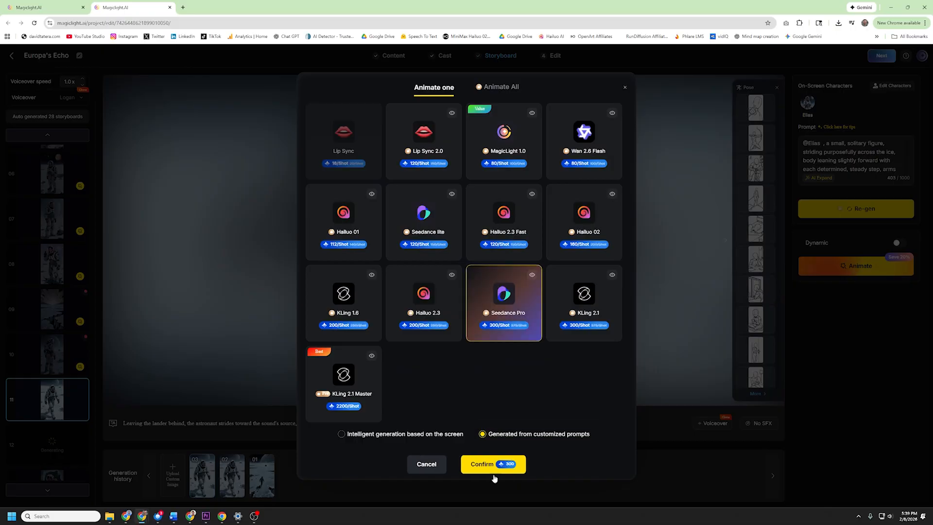
click(497, 465)
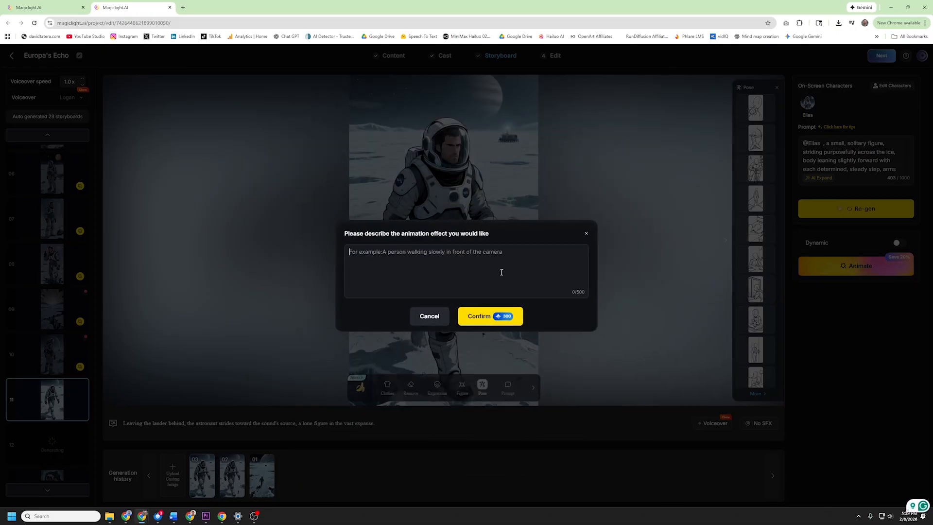
click(493, 281)
click(490, 316)
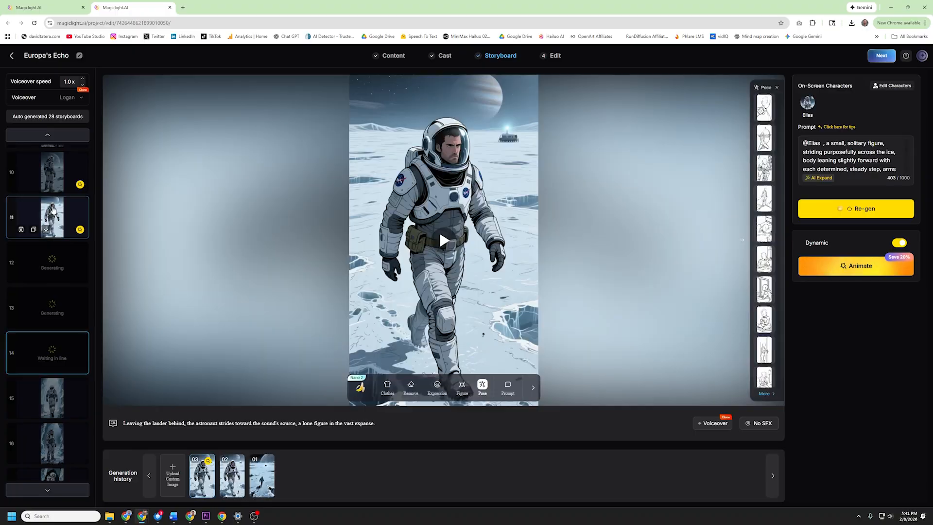
Play the animation of storyboard 11 and review the animated scenes of storyboards 26 and 27
click(444, 240)
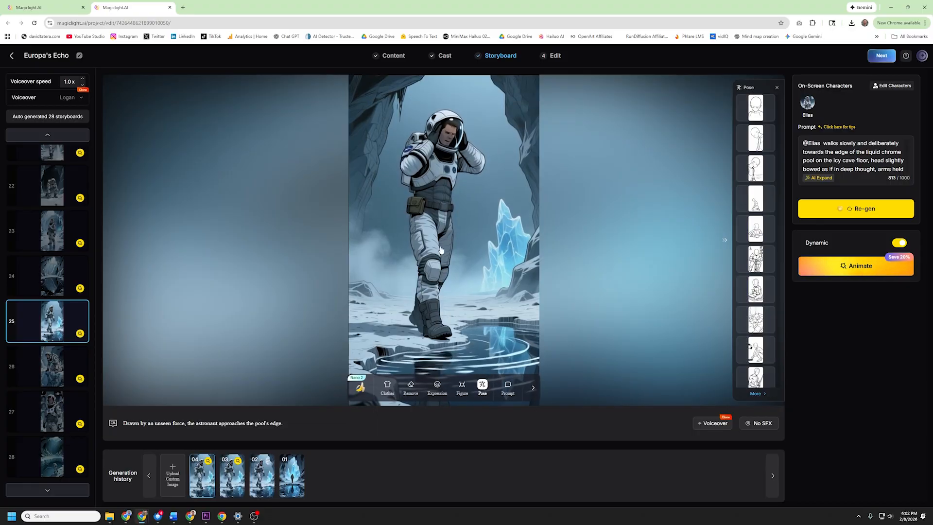
click(52, 366)
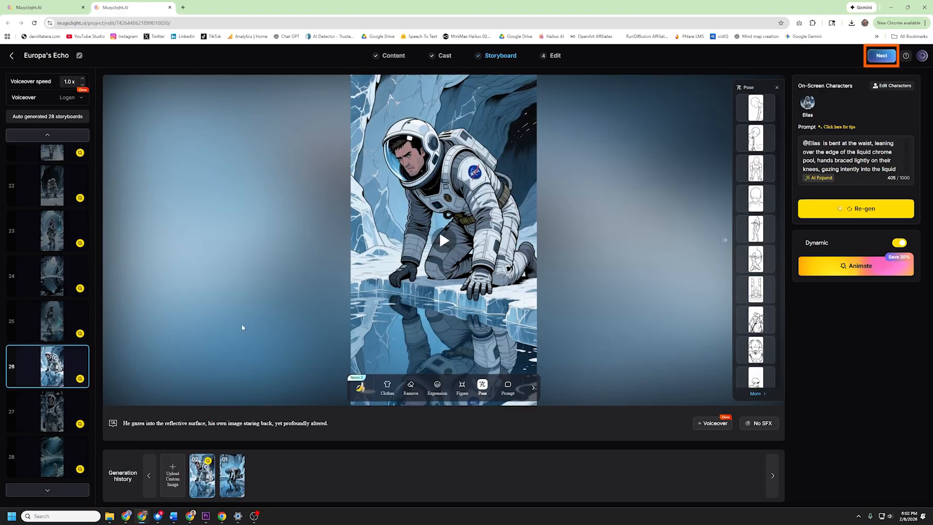
click(62, 398)
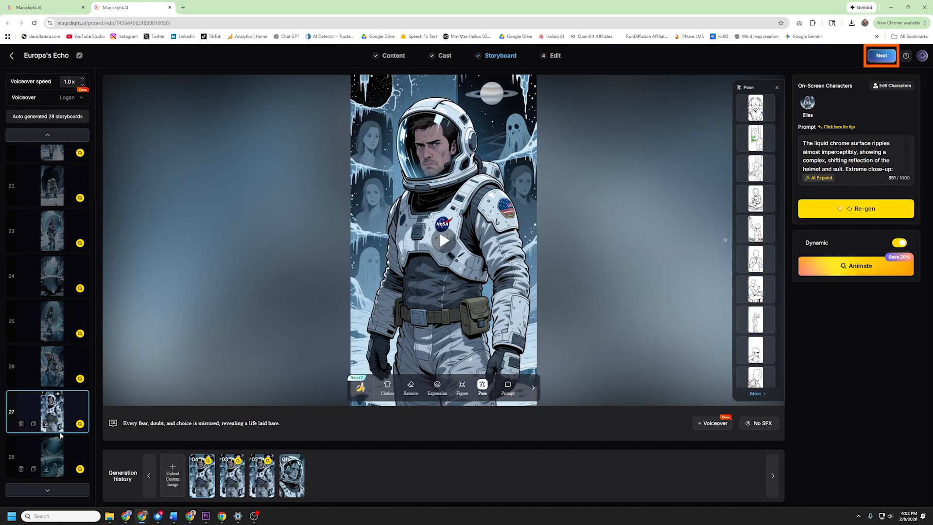
Proceed to the Edit stage, apply the rounded white subtitle style with black outline, and look over the background music options
click(881, 56)
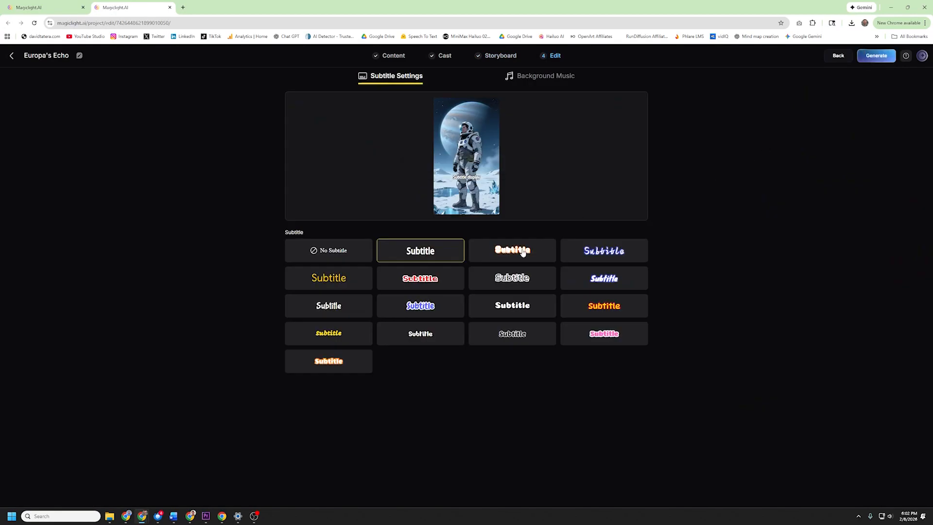
click(426, 288)
click(422, 310)
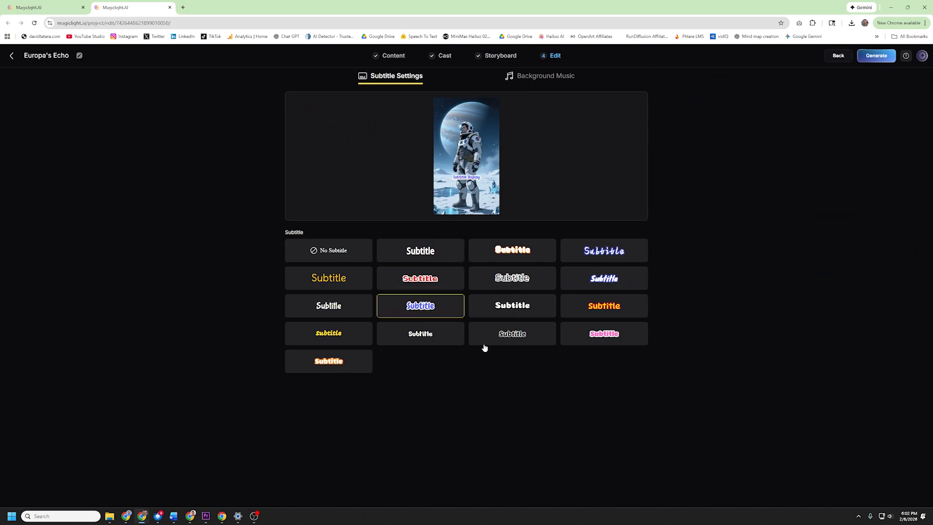
click(503, 335)
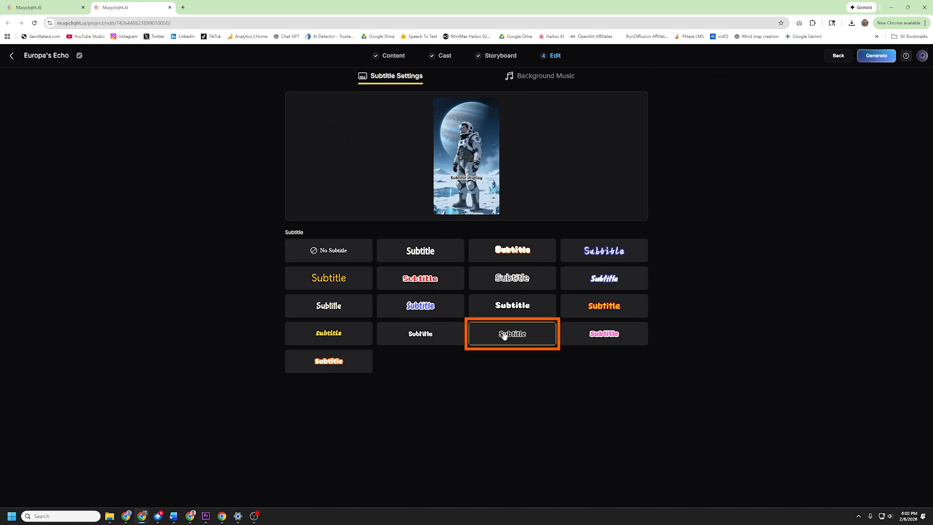
click(532, 81)
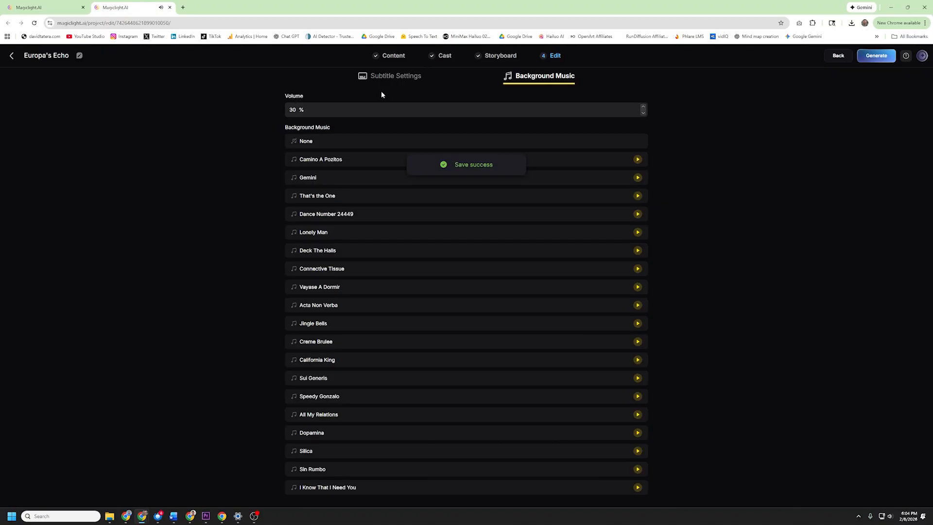
click(394, 76)
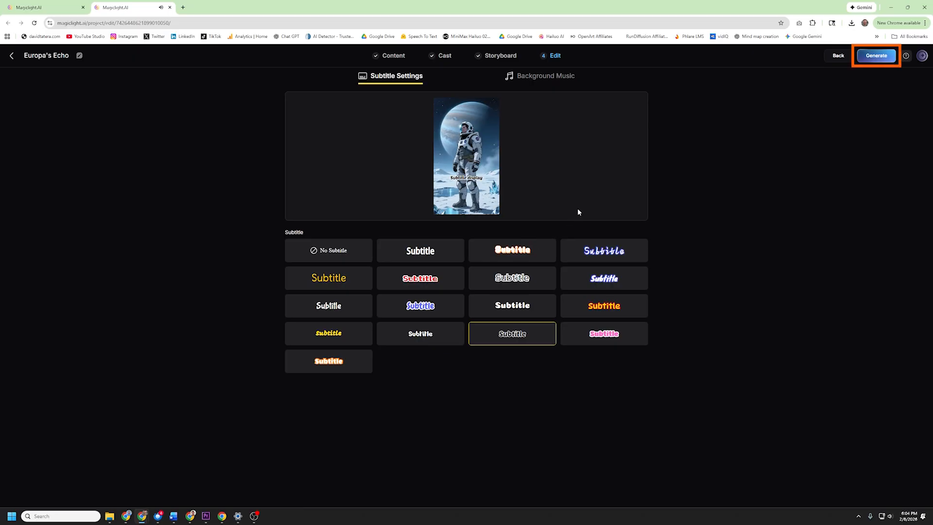
Generate the video at 9:16 ratio and High (1080p) resolution, and play the finished result
click(876, 55)
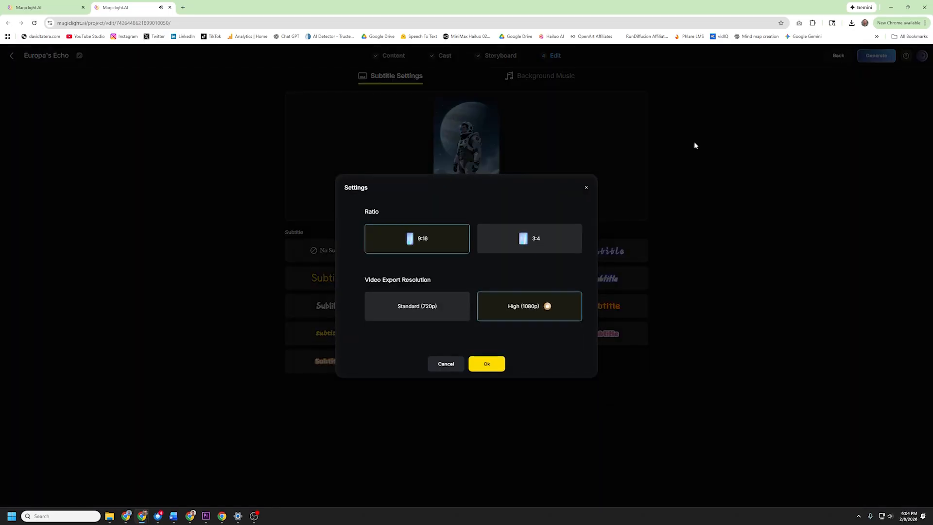
click(488, 364)
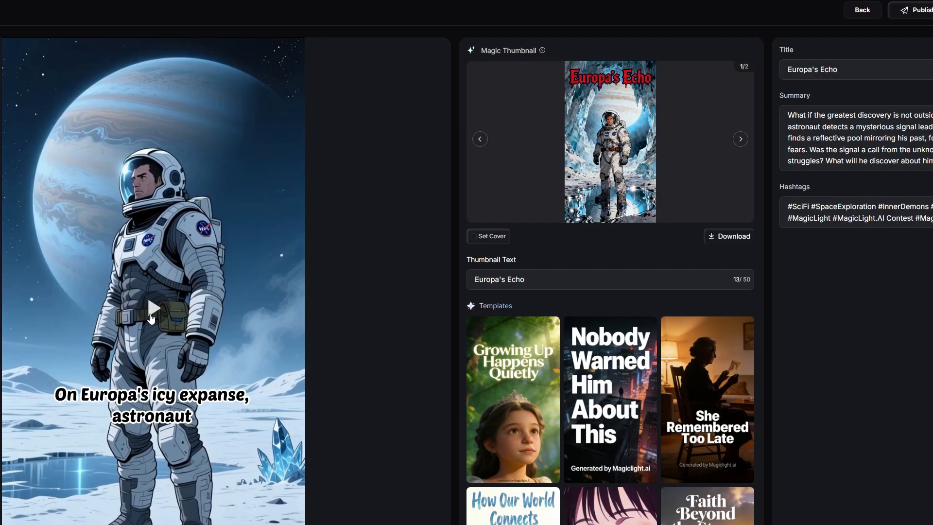
click(151, 316)
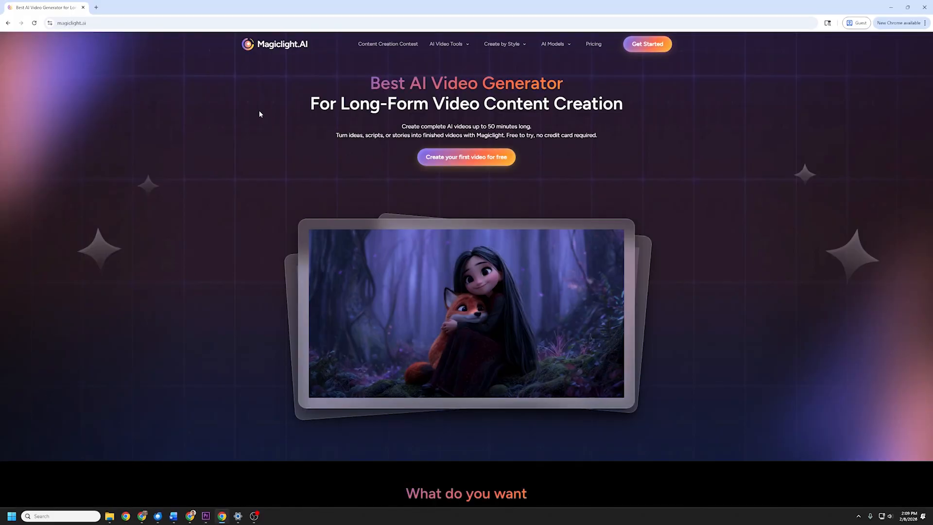
Browse the video creation categories on the Magiclight.AI homepage, from Jingles through to Explainer
scroll(260, 112, down, 7)
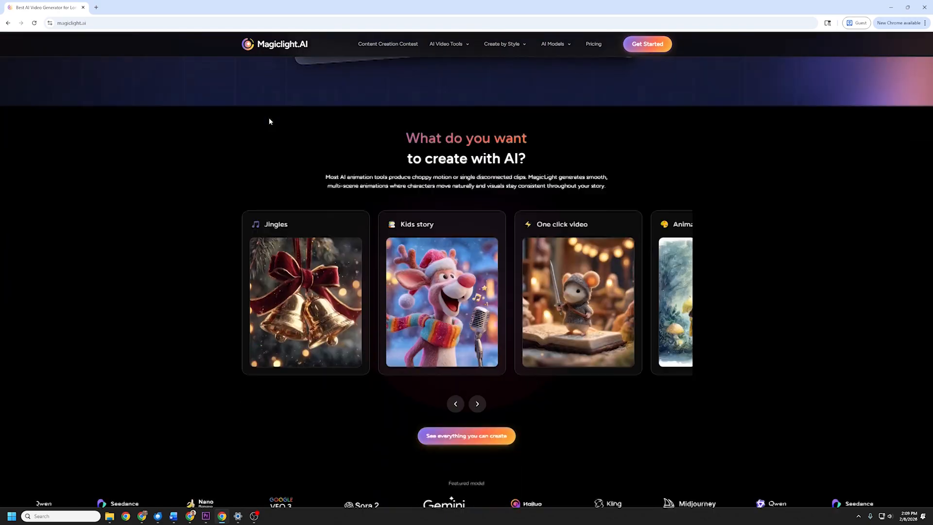
scroll(269, 118, down, 2)
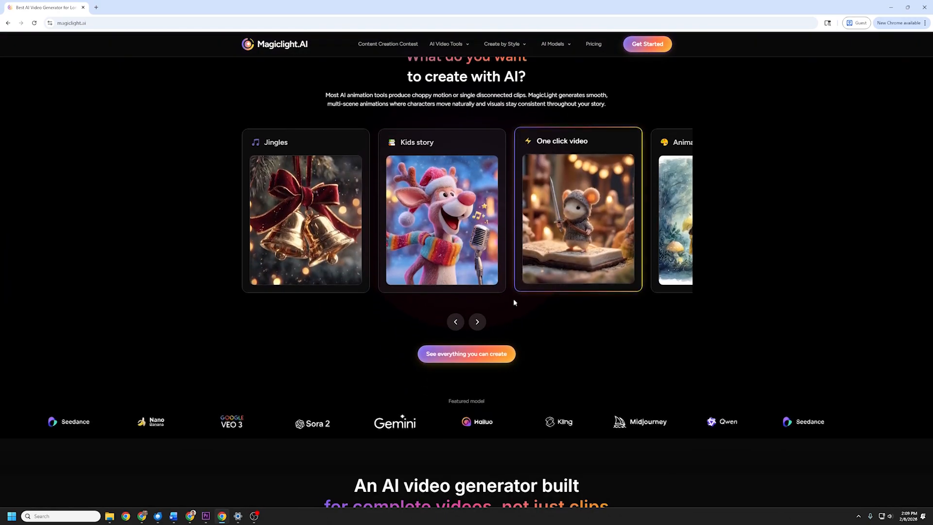
click(477, 322)
click(477, 321)
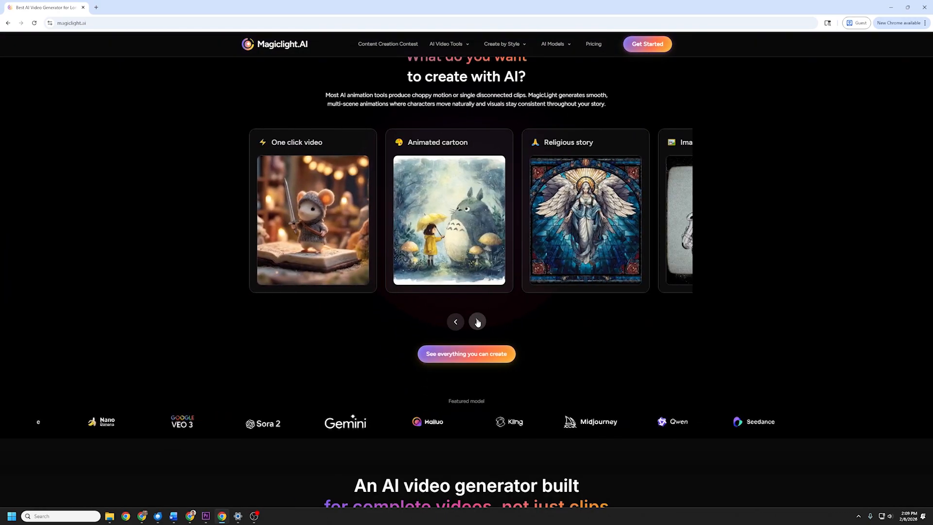
click(477, 321)
click(476, 322)
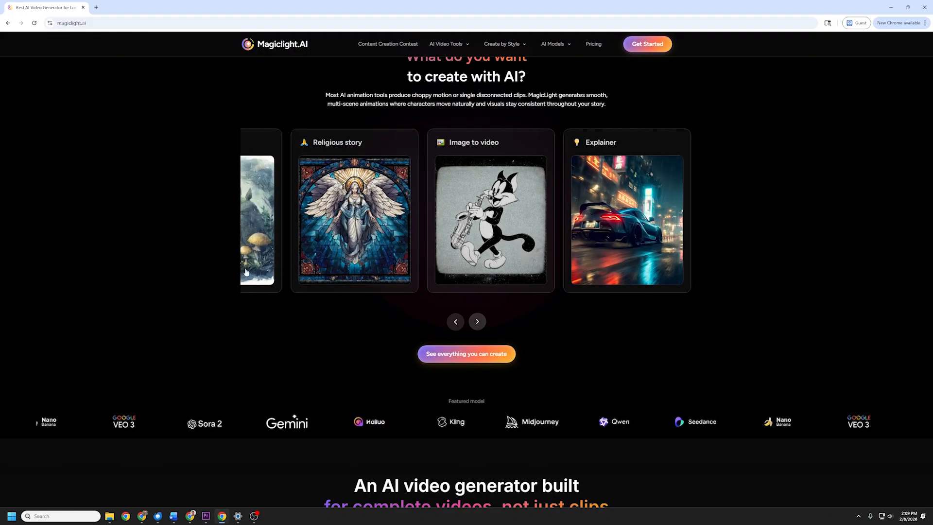
scroll(211, 264, down, 4)
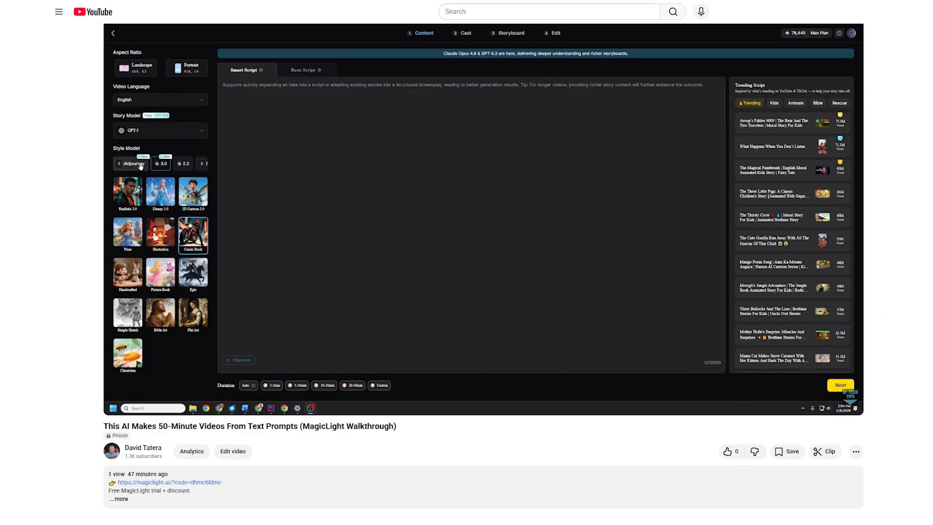